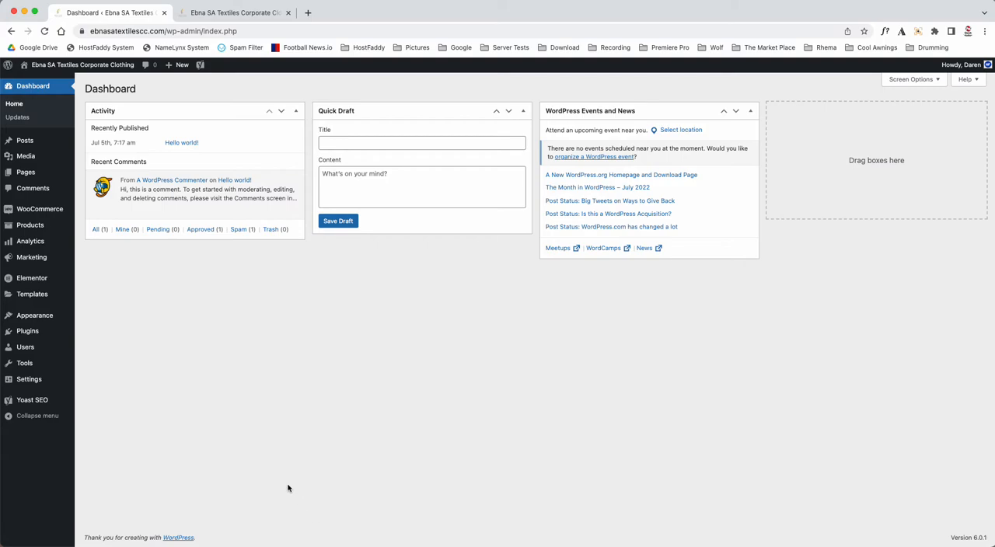
Step: Open the list of all pages and check the Elementor and Front Page labels beside the page titles
mouse_move(47, 174)
left_click(91, 179)
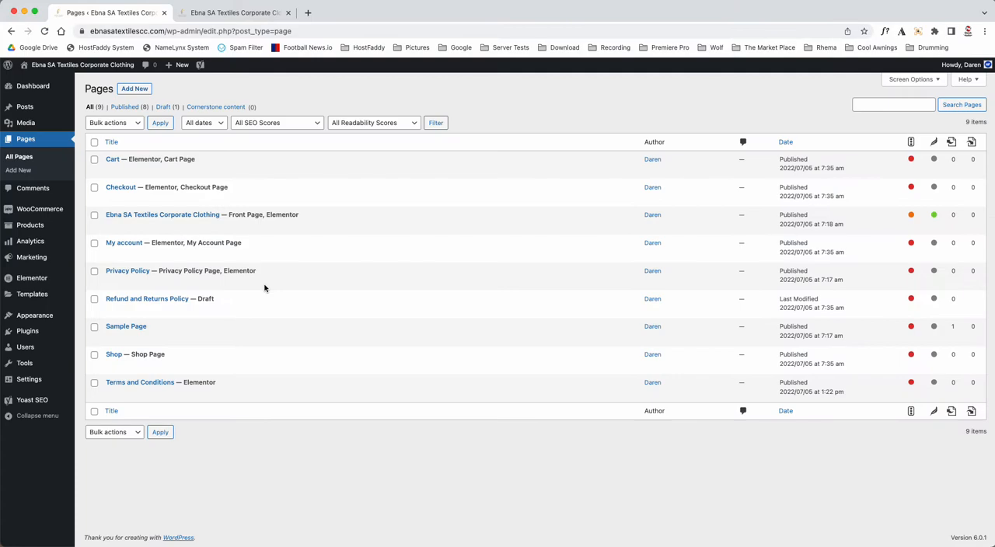
left_click_drag(129, 160, 179, 187)
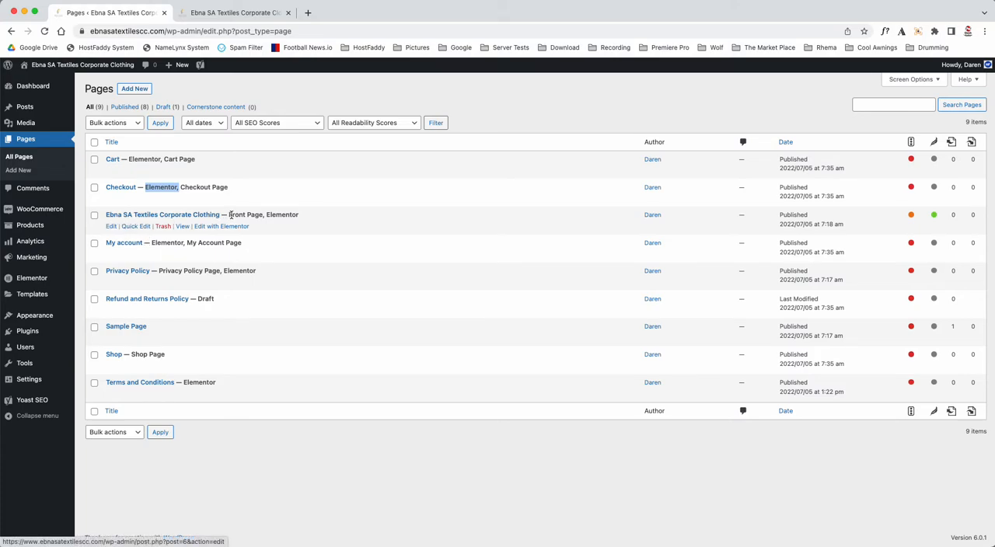
left_click_drag(229, 214, 264, 213)
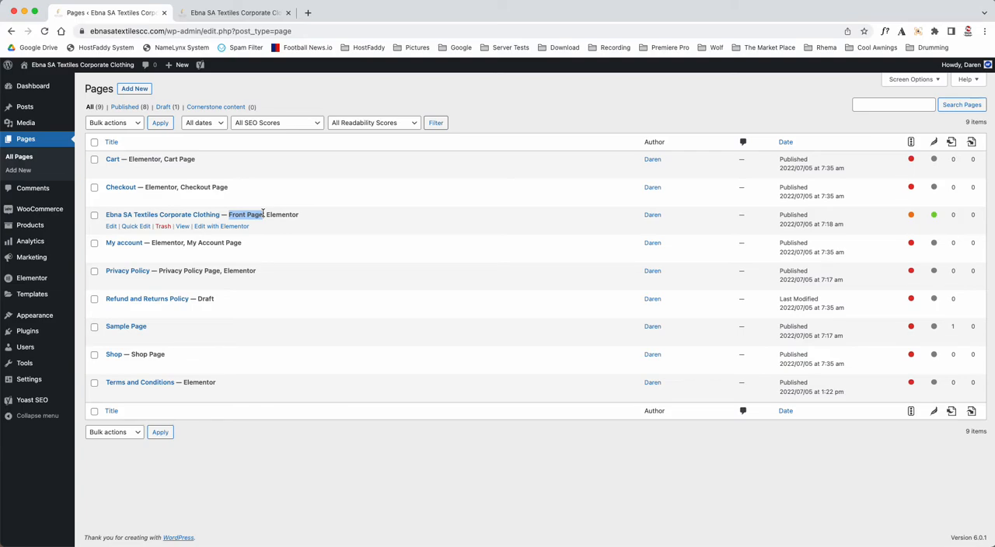
Step: View the live homepage in its browser tab and return to the pages list
mouse_move(46, 380)
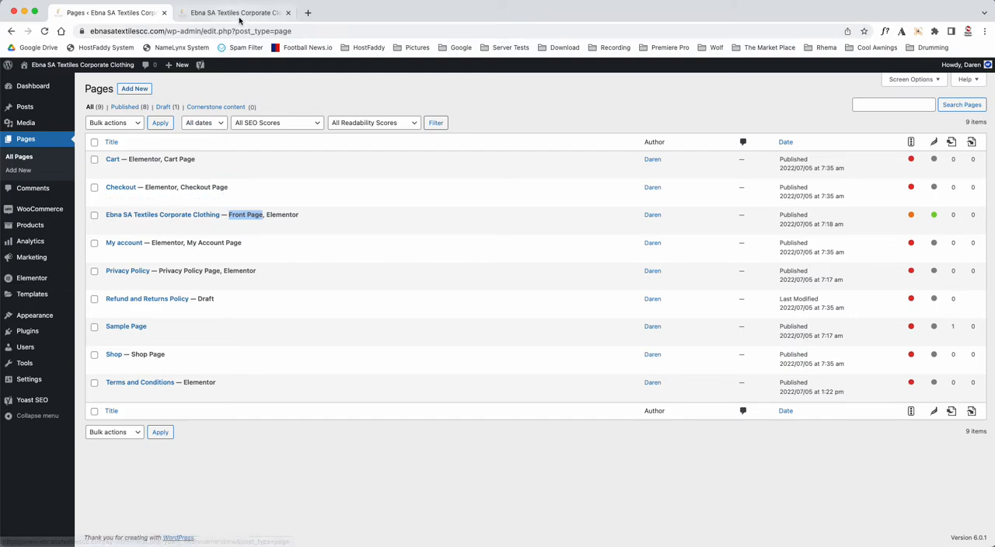
left_click(237, 13)
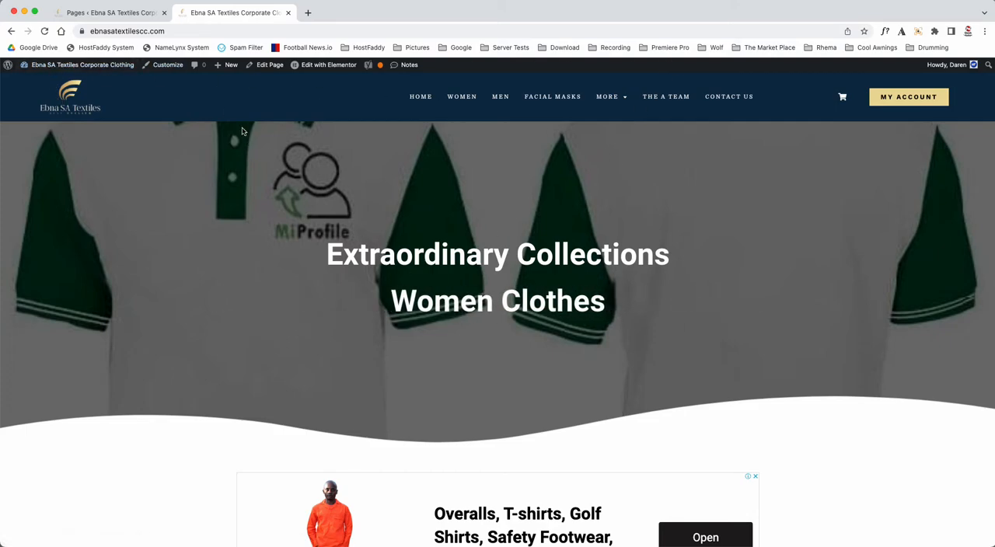
mouse_move(342, 73)
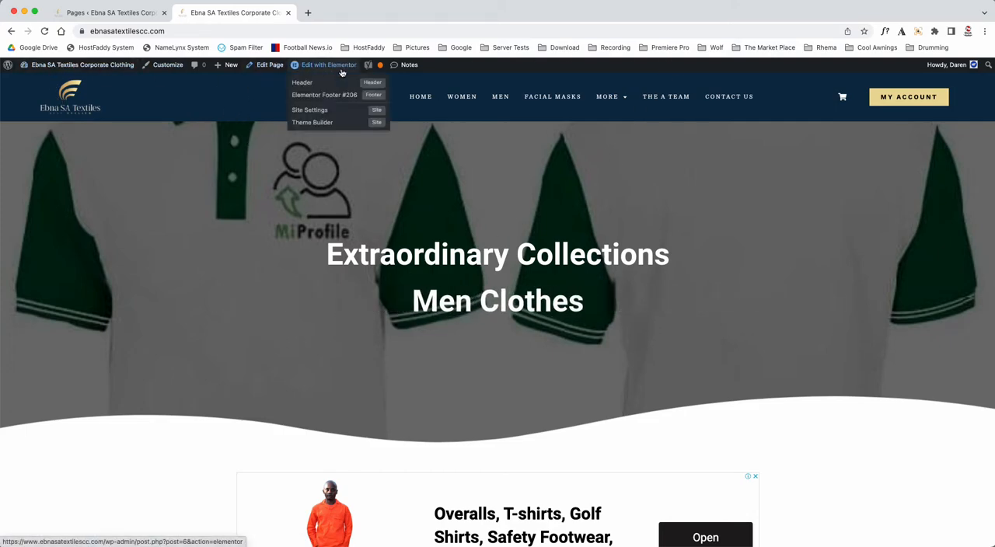
left_click(131, 14)
Step: Open the edit screen of the "Ebna SA Textiles Corporate Clothing" front page in a new browser tab
mouse_move(68, 223)
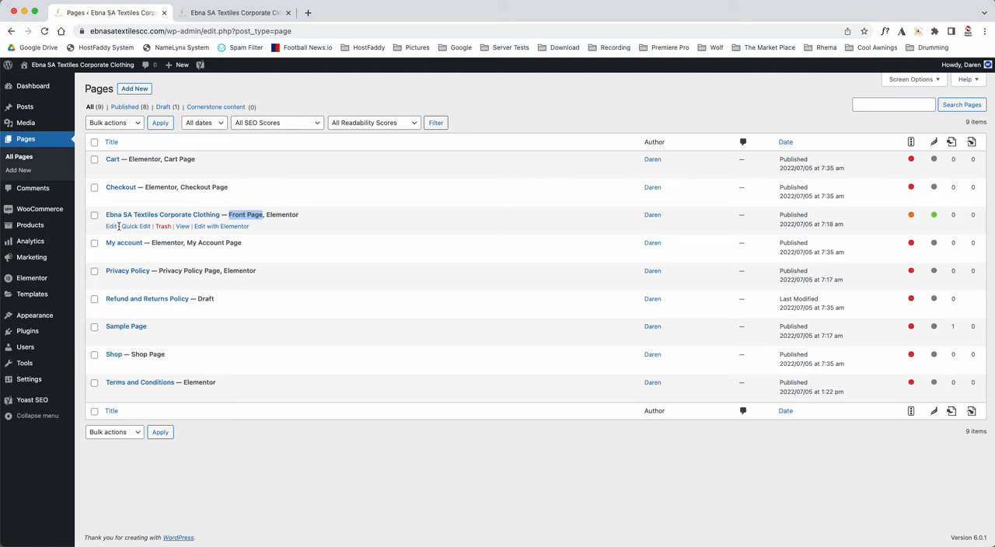
right_click(113, 226)
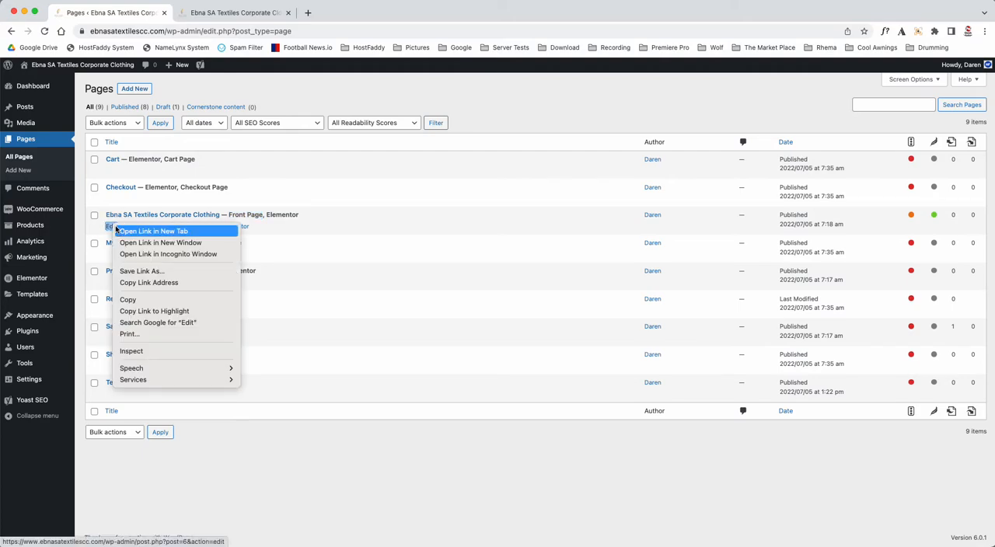
left_click(115, 227)
left_click_drag(362, 13, 232, 14)
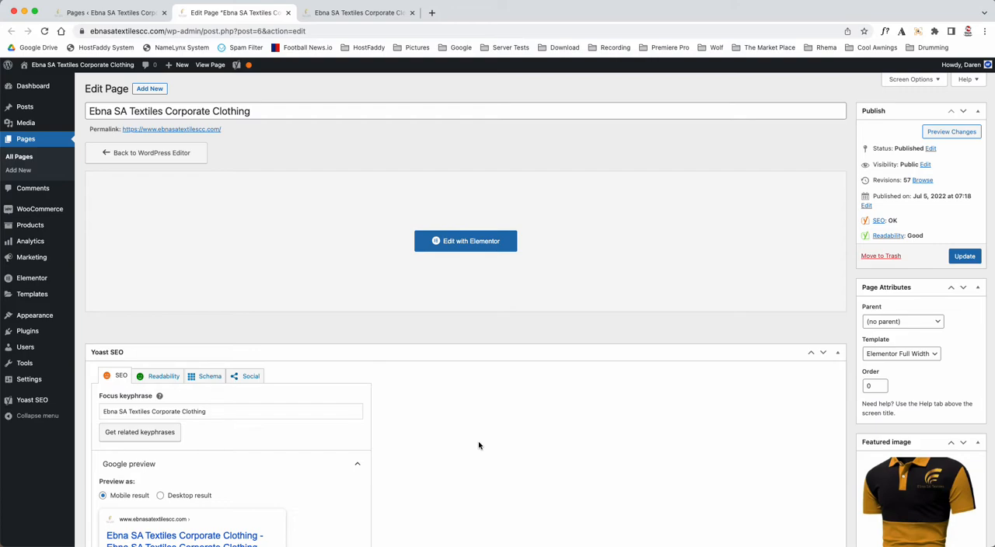
Step: Review the front page's title and its Yoast SEO focus keyphrase, Google preview and meta description
left_click(273, 114)
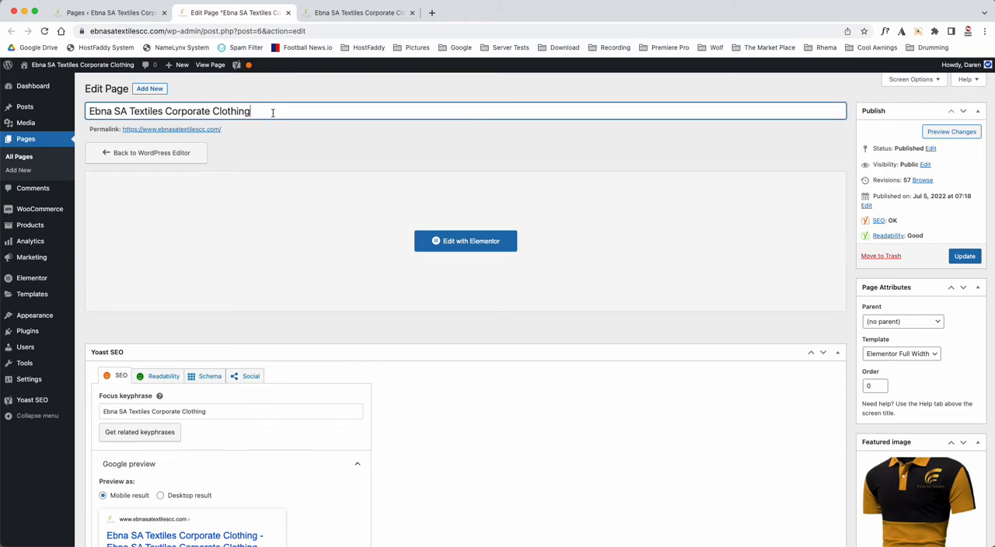
scroll(414, 476, "down", 3)
left_click(230, 275)
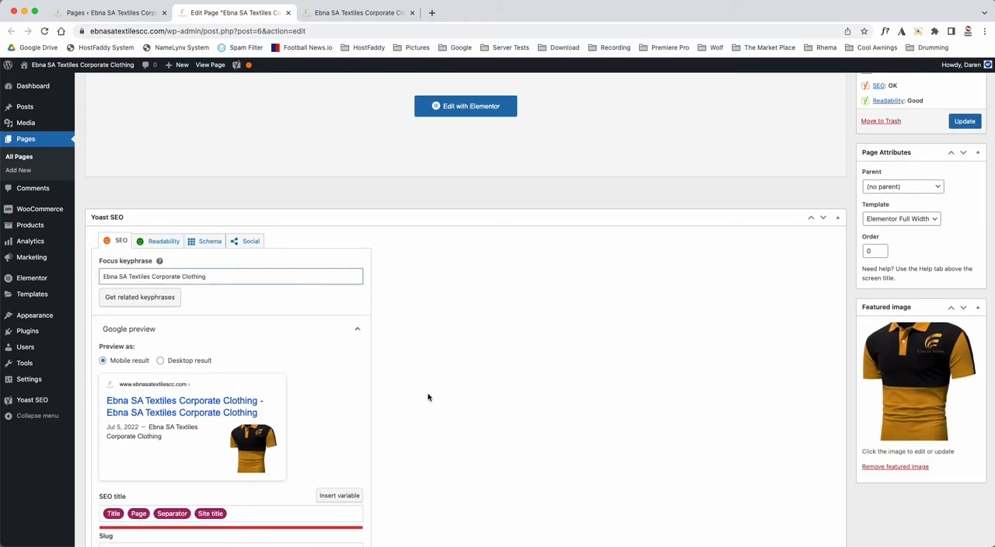
scroll(428, 395, "down", 1)
scroll(427, 397, "down", 3)
left_click(251, 410)
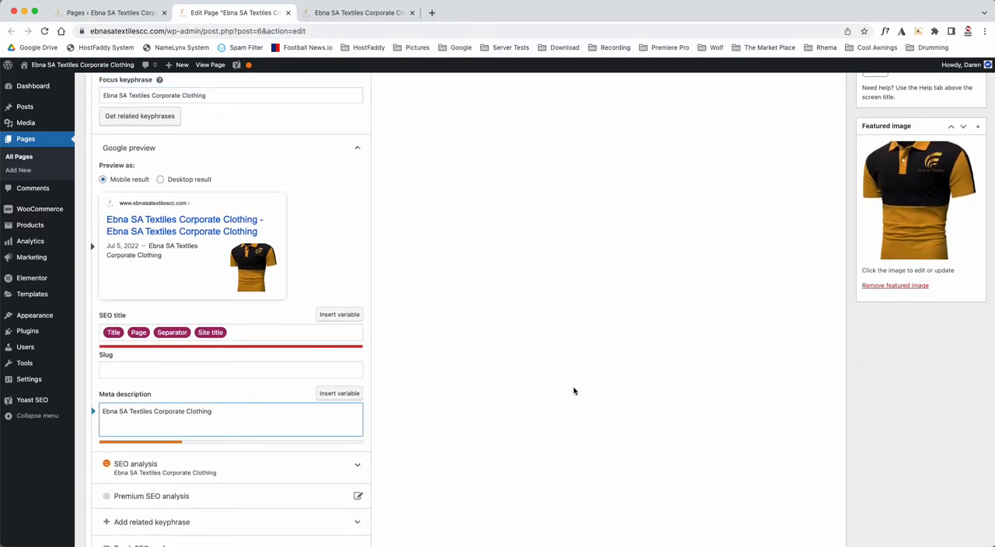
scroll(573, 391, "up", 8)
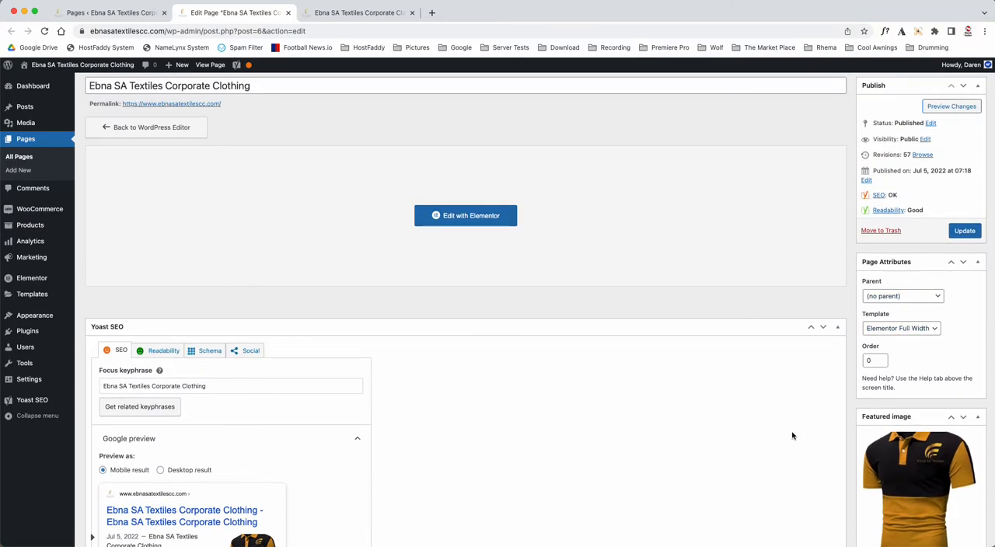
scroll(801, 427, "down", 3)
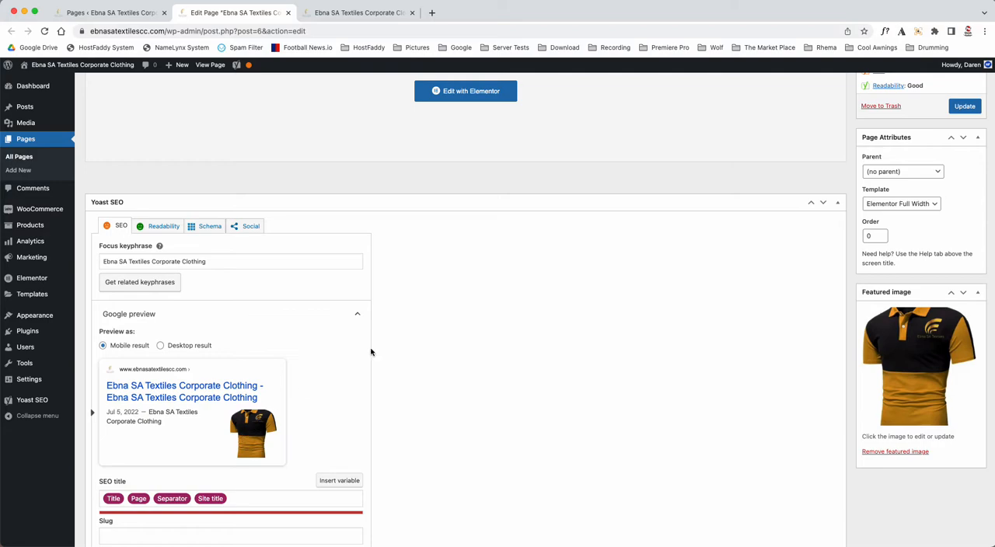
Step: Open the front page in the Elementor editor
scroll(451, 334, "up", 5)
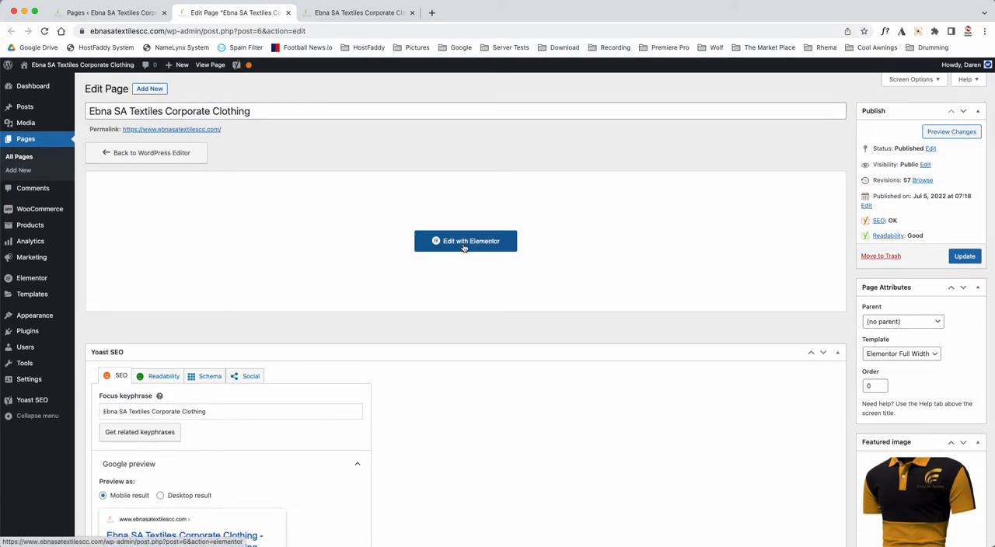
left_click(464, 244)
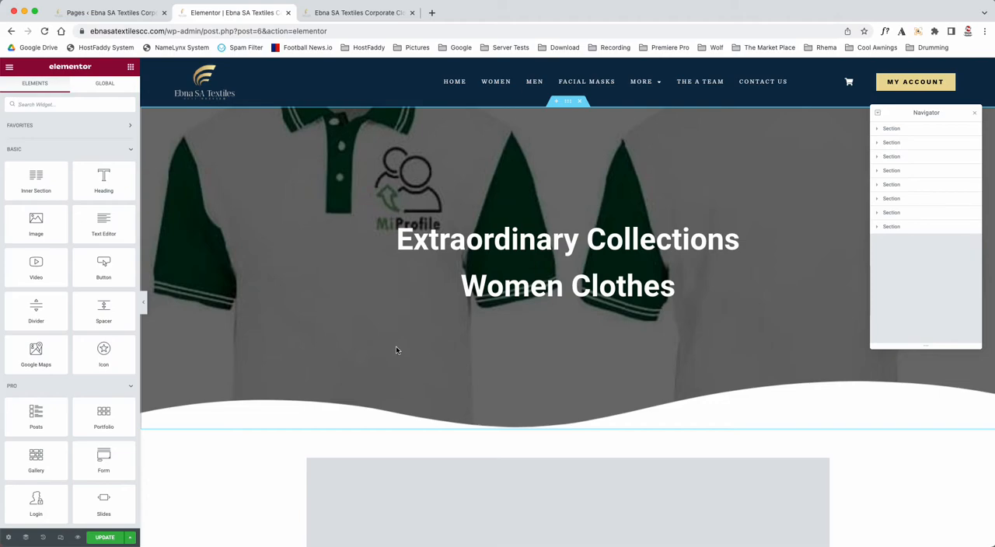
Step: Open the shortcode widget above the new arrivals heading and inspect the start of its ad script
scroll(281, 380, "down", 5)
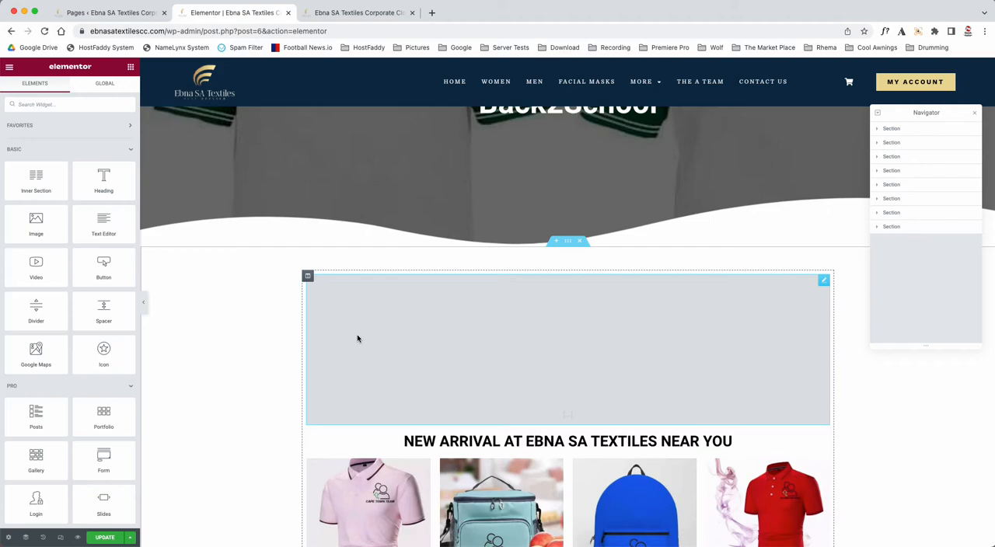
scroll(220, 389, "down", 3)
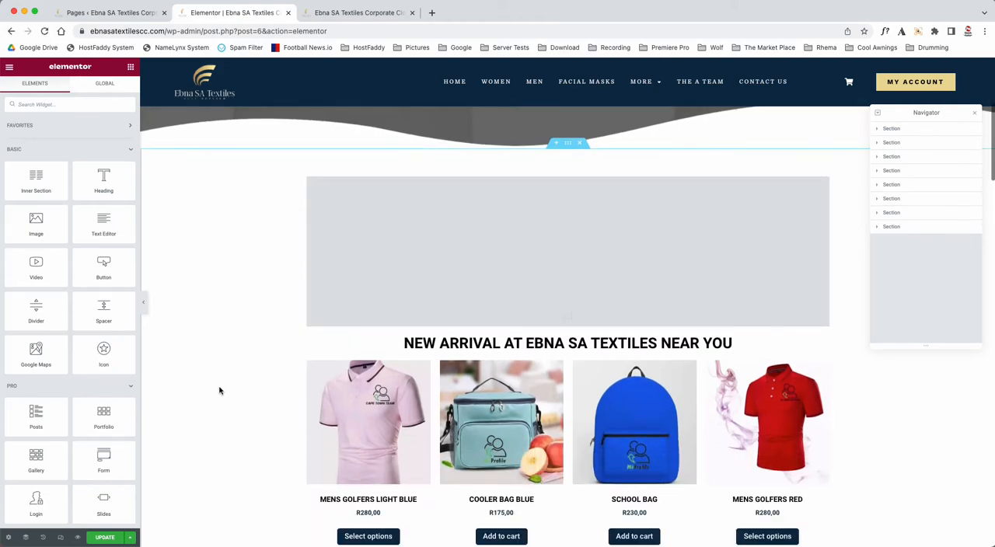
right_click(440, 257)
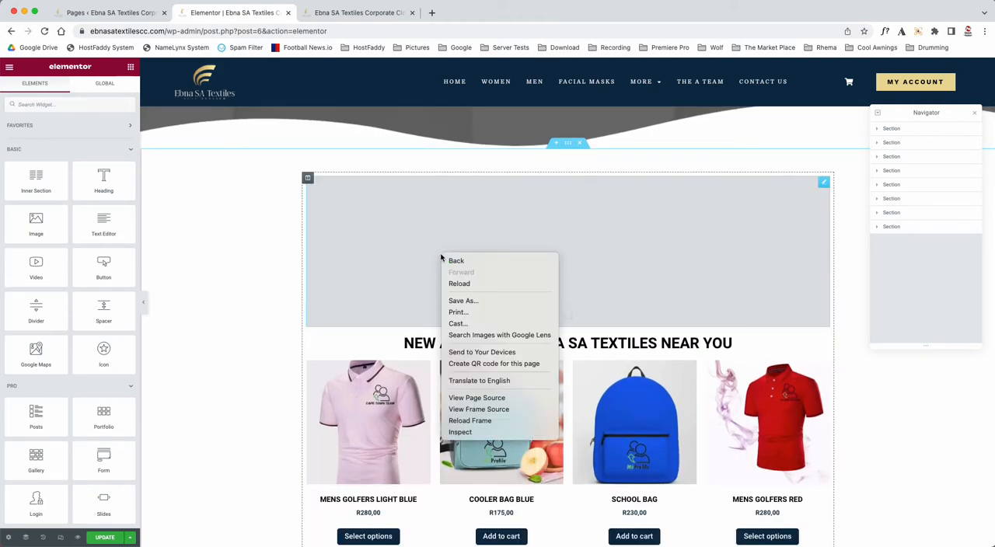
left_click(412, 225)
left_click(824, 184)
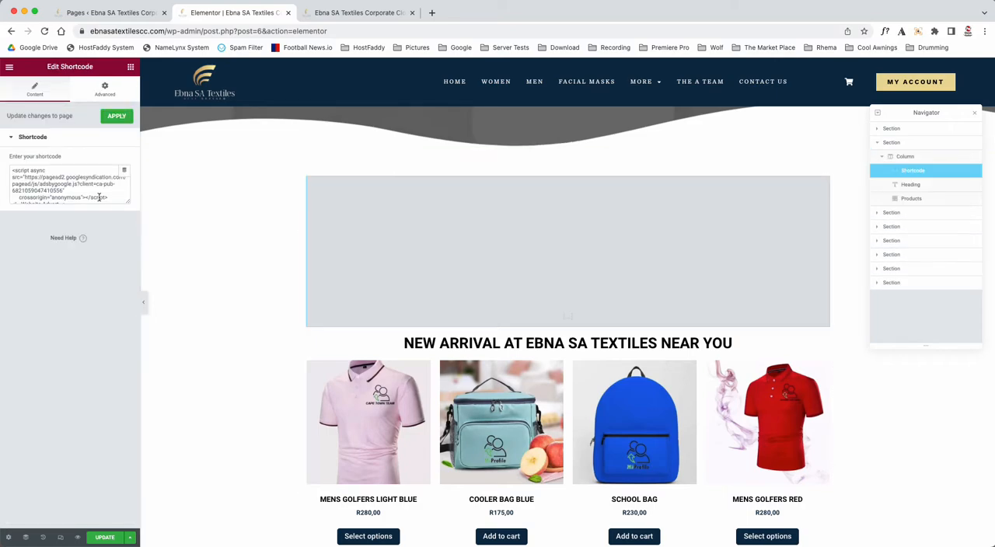
left_click_drag(11, 168, 76, 181)
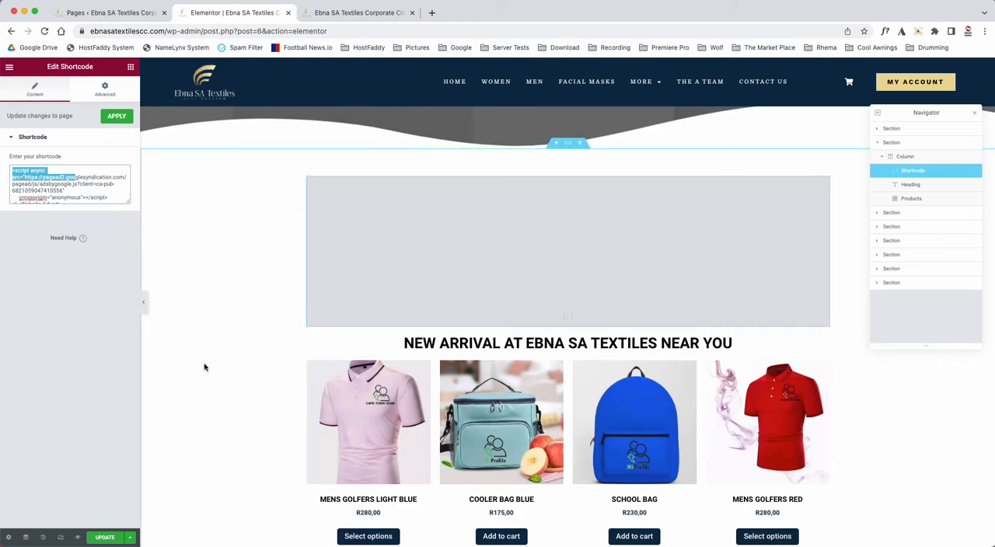
Step: Compare the grey shortcode placeholder with the ad shown on the live homepage and return to the editor
left_click(332, 8)
scroll(329, 291, "down", 5)
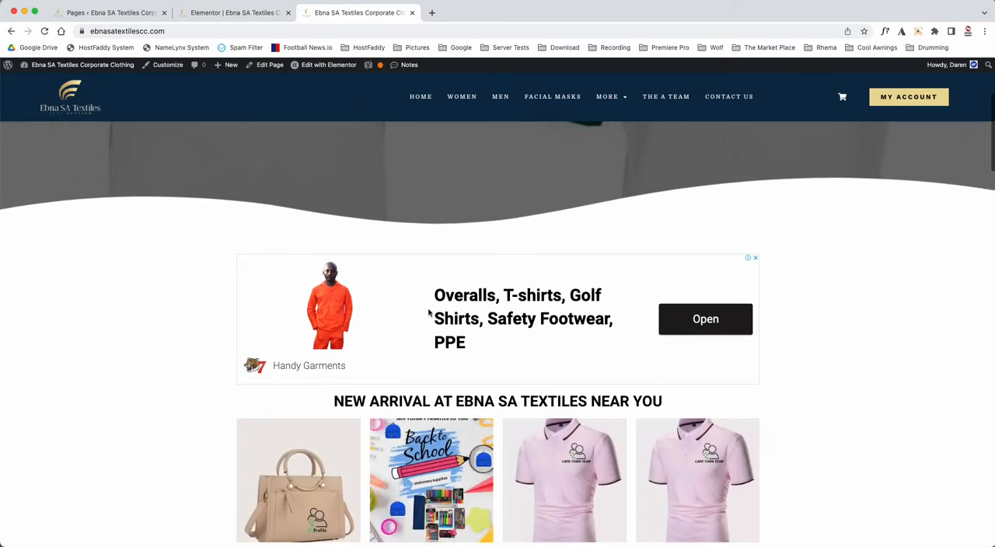
left_click(238, 12)
Step: Try left and justified alignment on the "Extraordinary Collections" heading in the hero section, and set it back to center
scroll(247, 287, "up", 4)
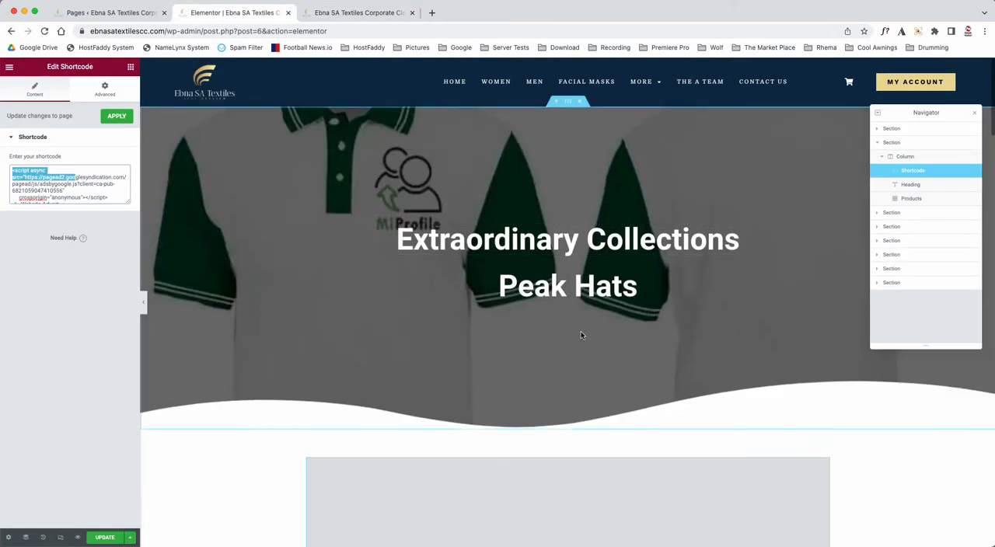
left_click(566, 105)
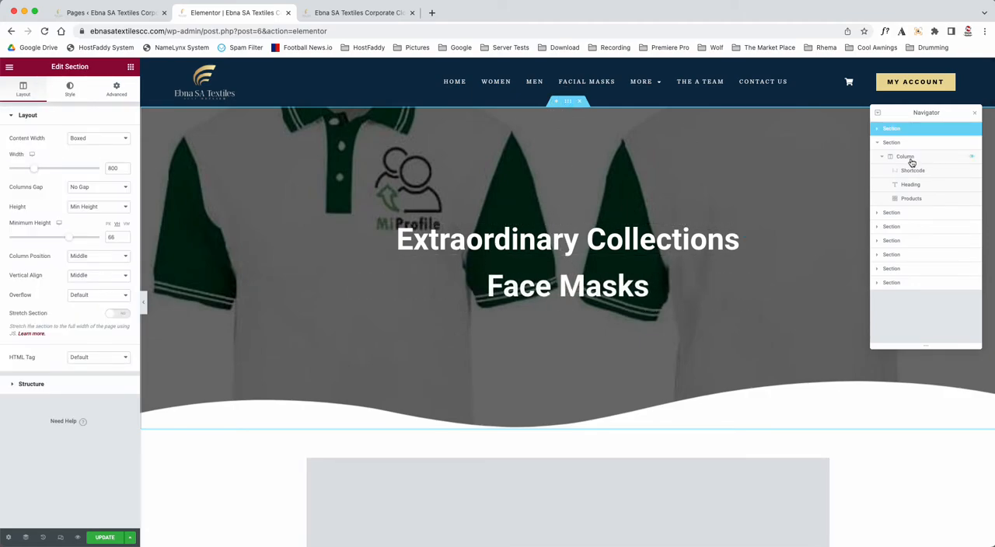
left_click(439, 239)
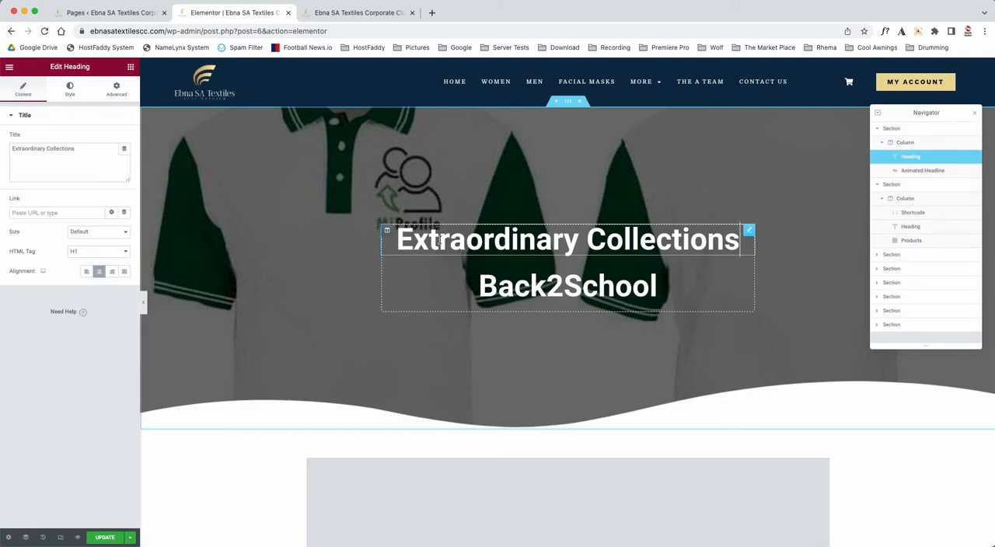
left_click(83, 271)
left_click(98, 272)
left_click(126, 272)
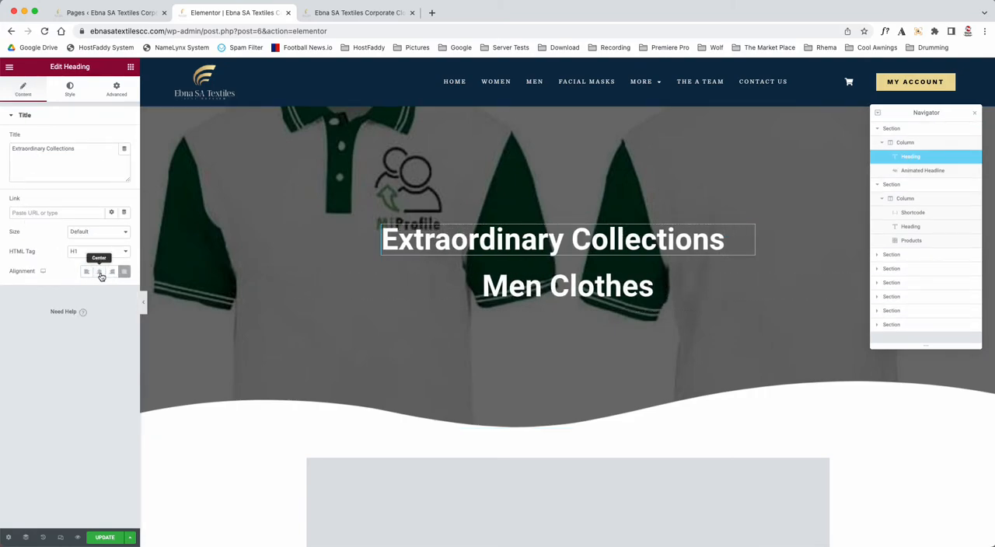
left_click(99, 272)
Step: Try out the text color picker in the heading's style settings, keeping the color at #FFFFFF
left_click(69, 97)
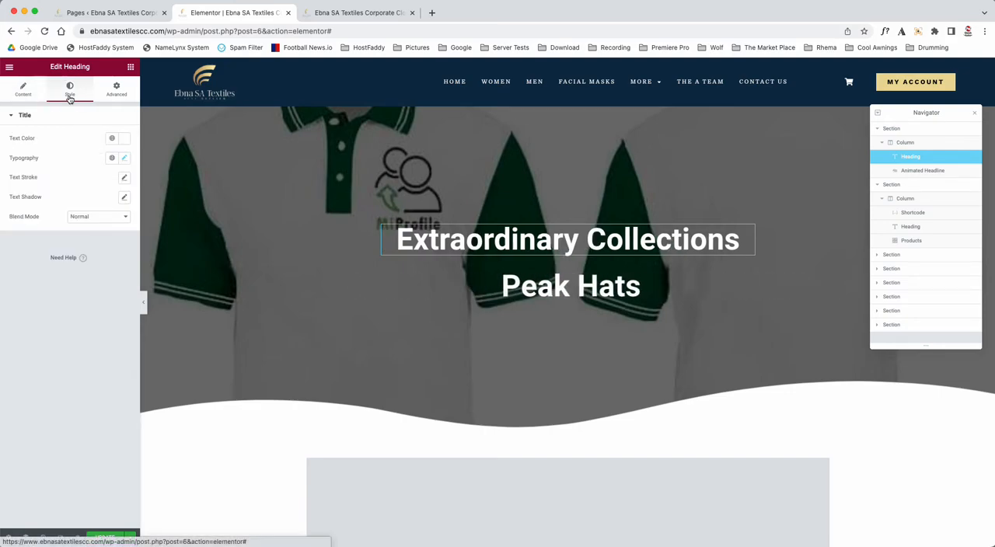
left_click(124, 138)
left_click(57, 173)
left_click_drag(60, 157, 2, 150)
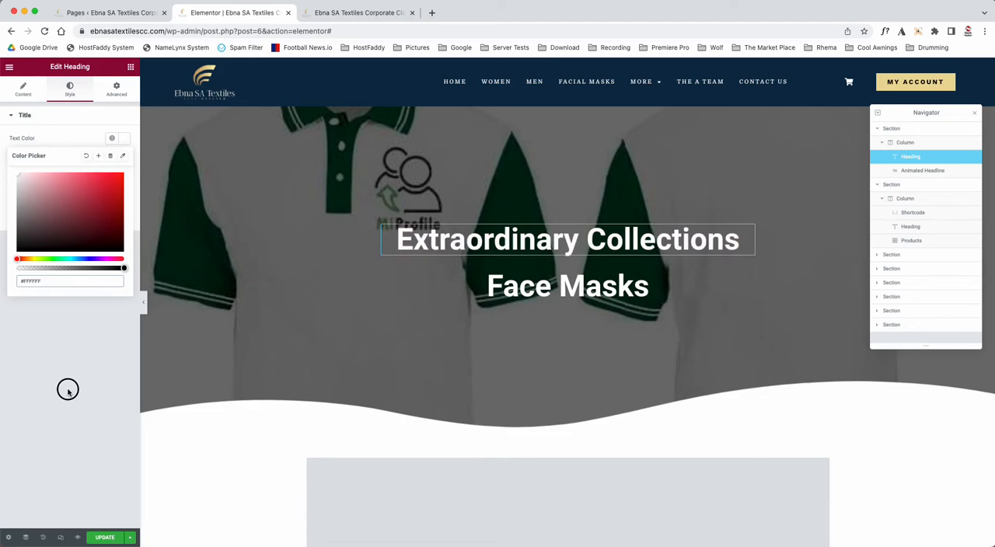
left_click(68, 390)
Step: Append "on sale" to the "Women Clothes" line in the animated headline's rotating text
left_click(567, 286)
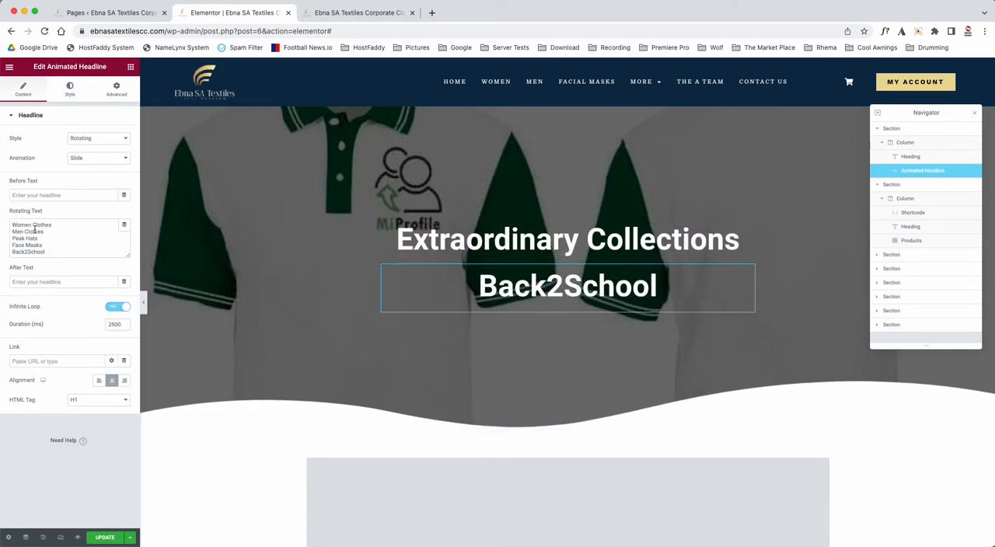
left_click(55, 225)
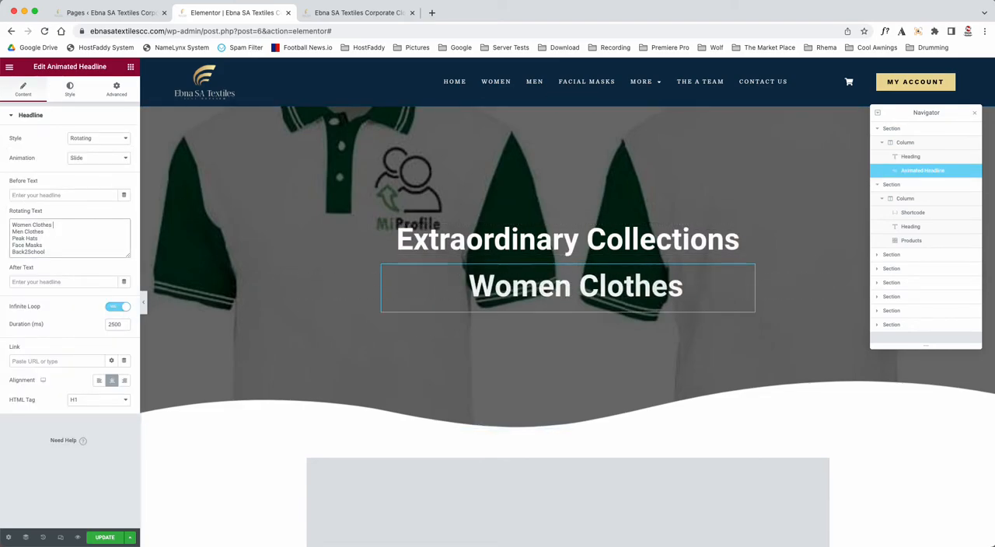
type("on sale")
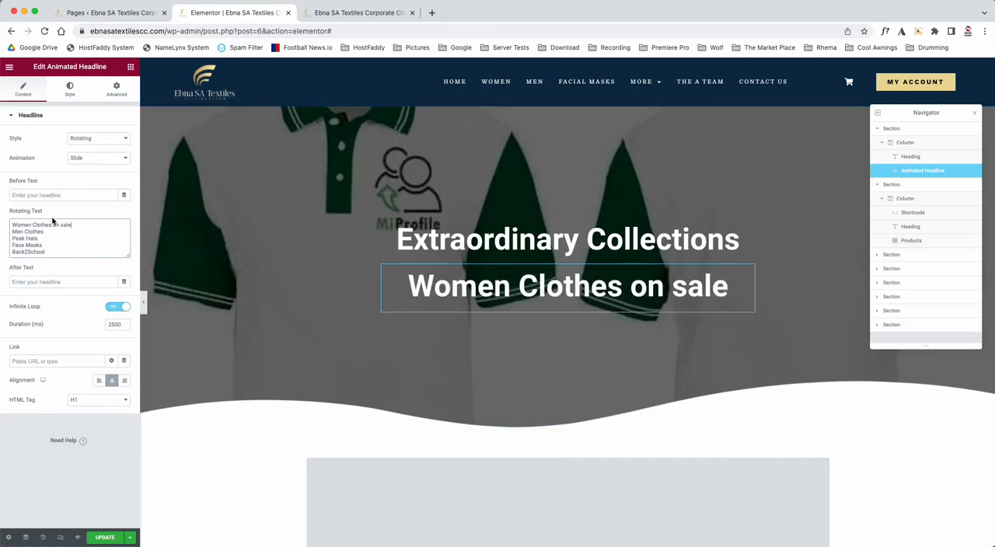
Step: Remove "on sale" from the "Women Clothes" line of the rotating text
key("BackSpace")
key("BackSpace")
key("BackSpace")
key("BackSpace")
key("BackSpace")
key("BackSpace")
key("BackSpace")
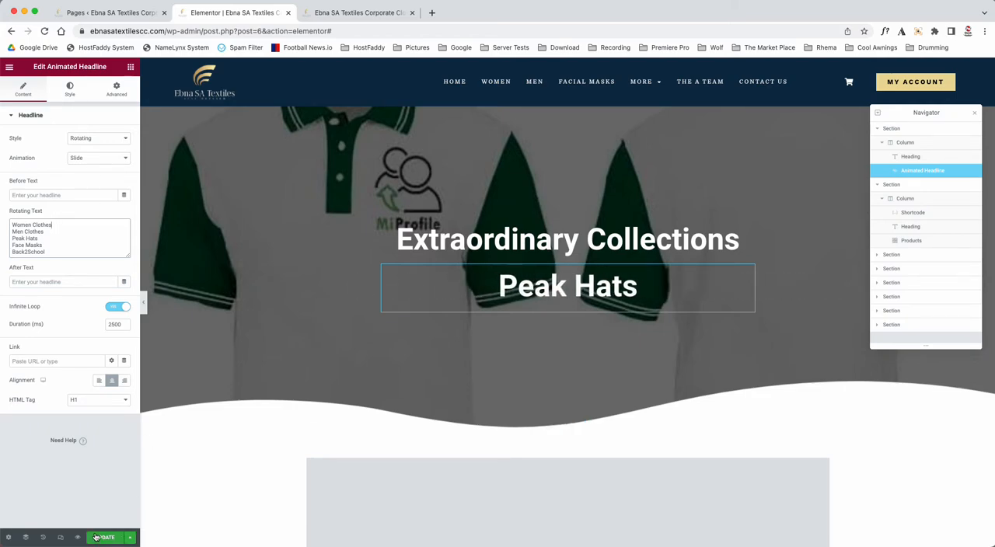
Step: Reload the Elementor editor without saving and open the hero section's layout settings
left_click(44, 31)
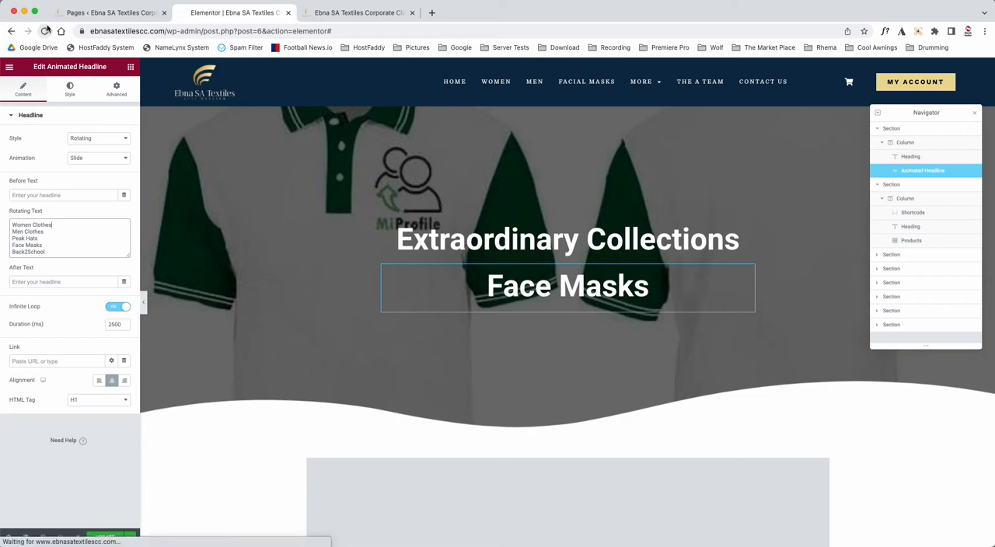
left_click(529, 230)
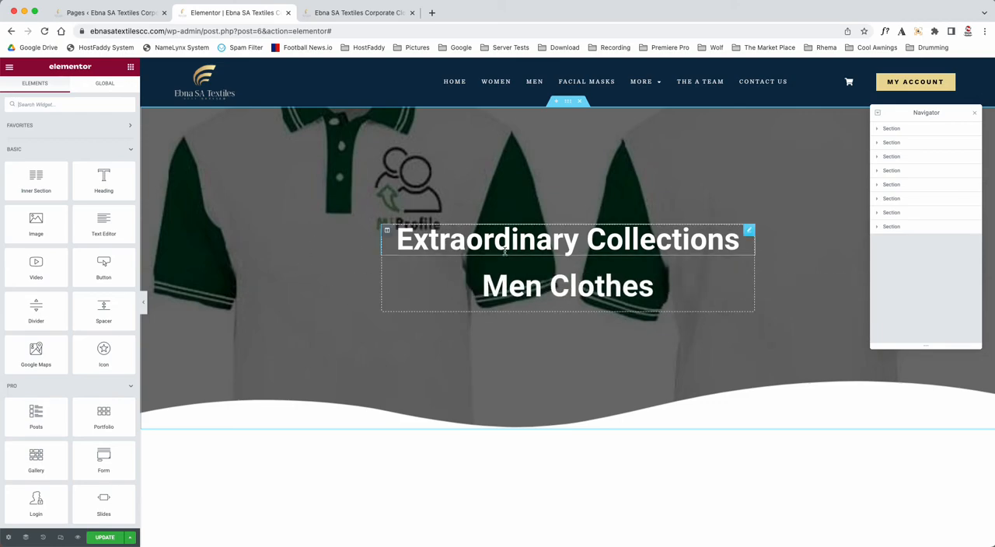
left_click(567, 103)
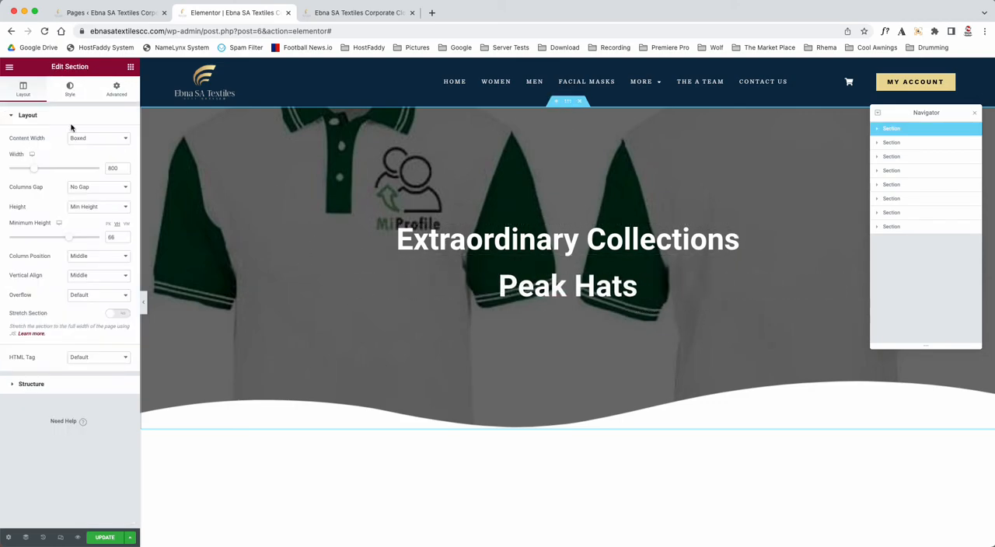
Step: Try a lower background overlay opacity on the hero section and set it back to 0.6
left_click(72, 239)
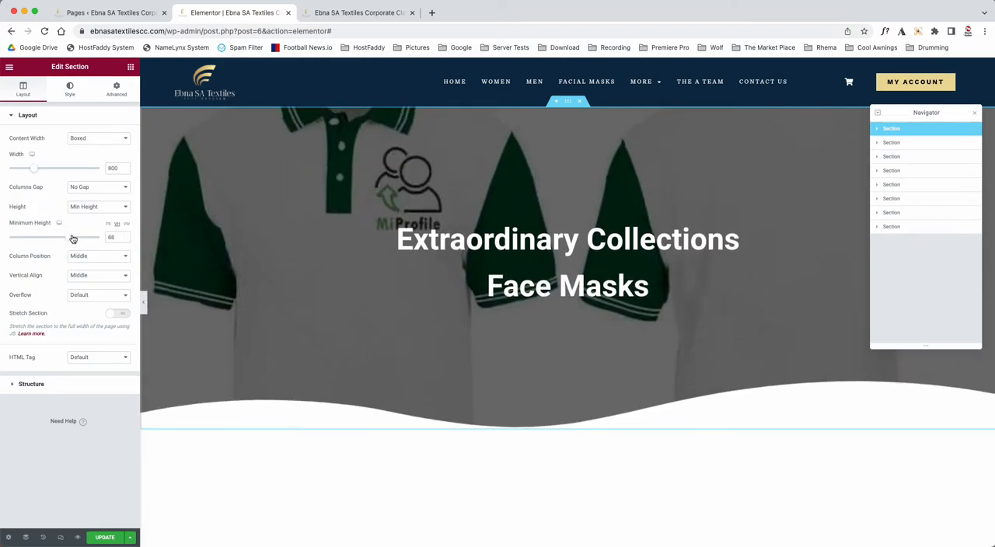
left_click(70, 90)
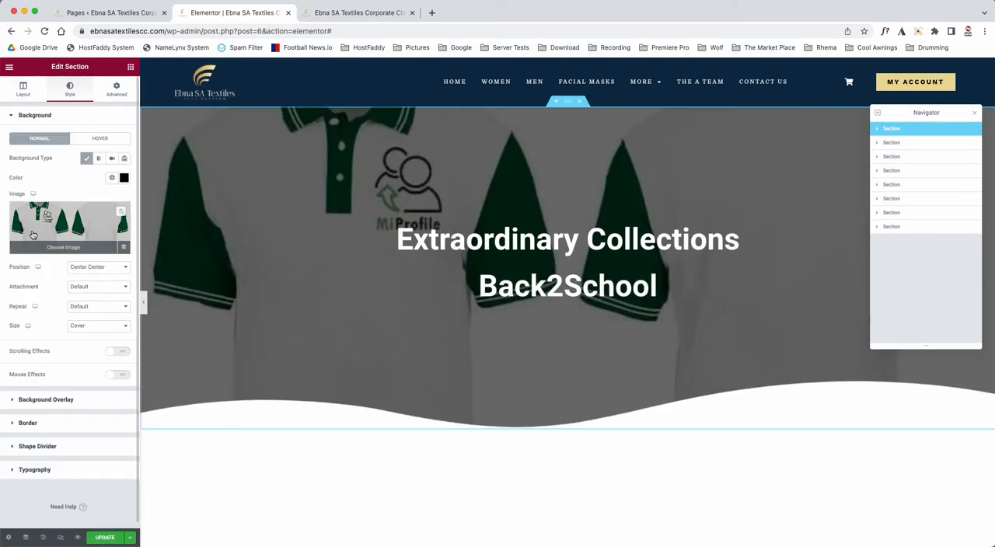
left_click(44, 400)
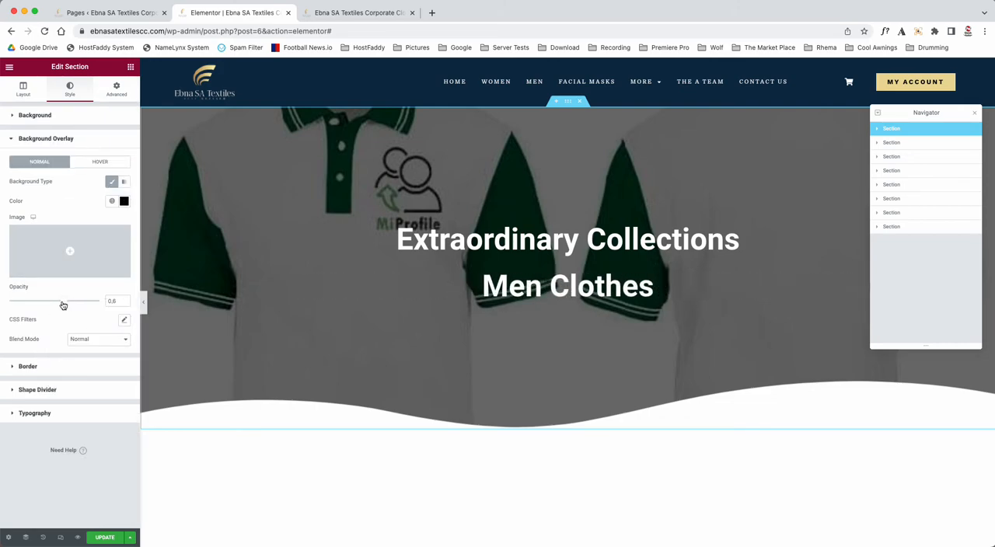
mouse_move(66, 306)
left_mouse_down()
mouse_move(38, 301)
mouse_move(78, 303)
mouse_move(57, 302)
left_mouse_up()
left_click(122, 304)
key("BackSpace")
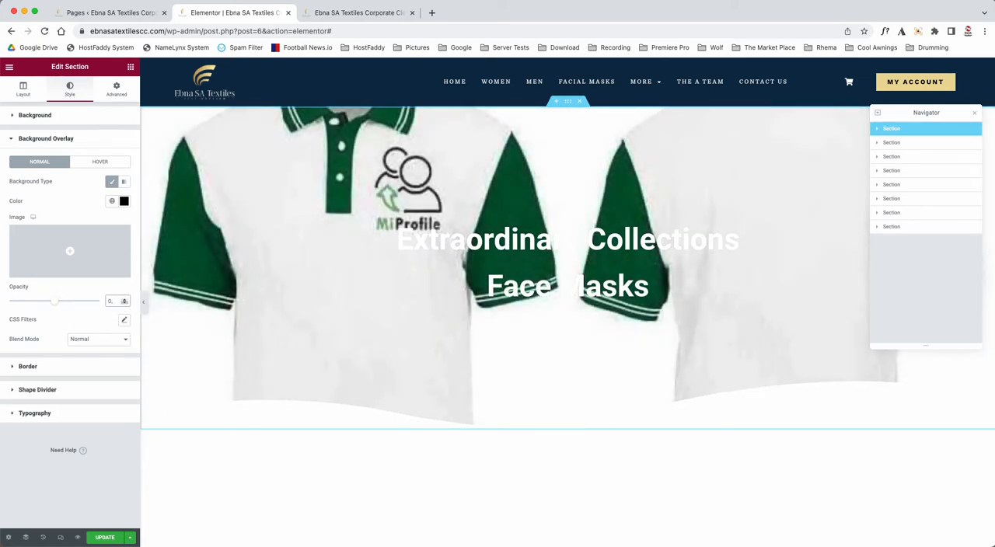
type("6")
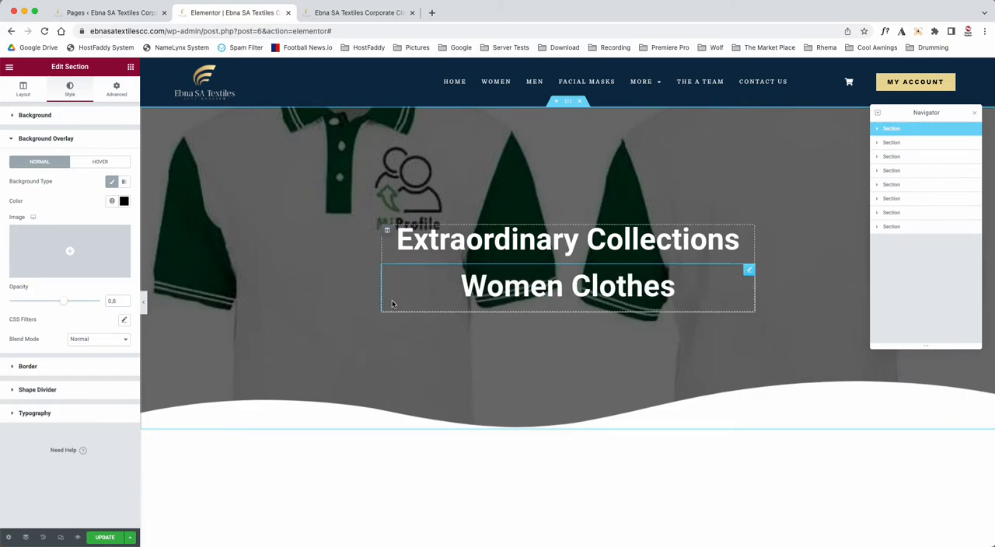
Step: Append "hi" and a person's first name to the "NEW ARRIVAL AT EBNA SA TEXTILES NEAR YOU" heading's title
scroll(393, 305, "down", 5)
scroll(393, 305, "down", 2)
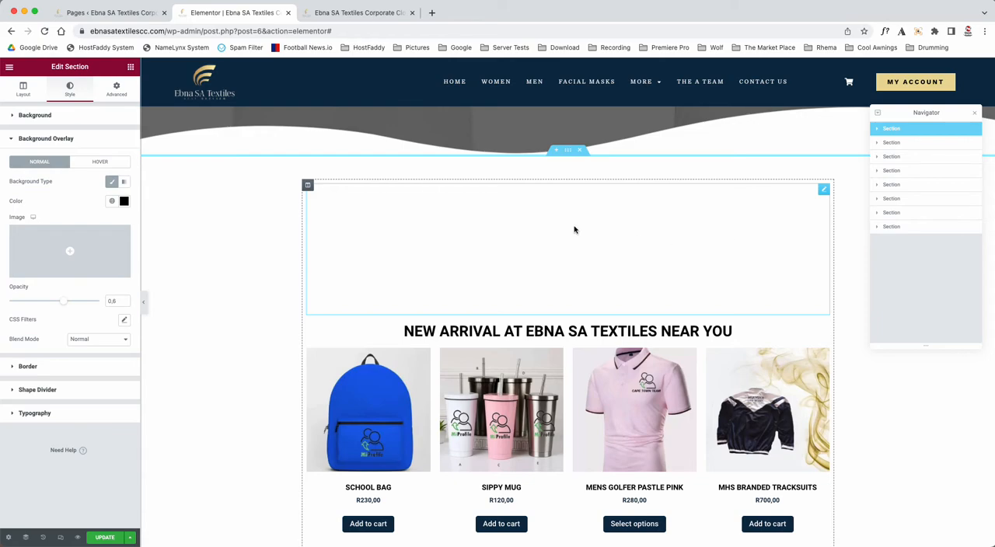
scroll(411, 293, "down", 3)
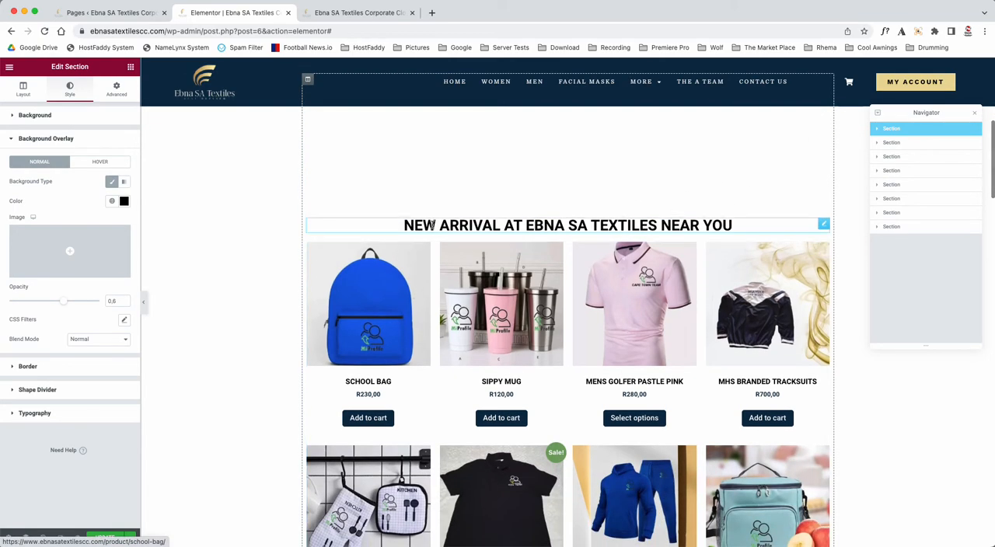
left_click(427, 225)
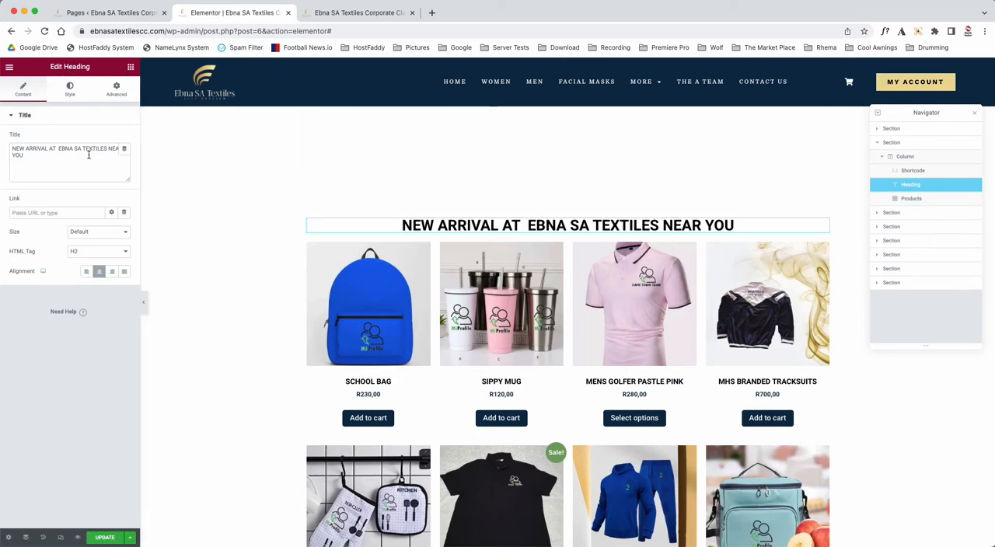
left_click_drag(64, 67, 90, 68)
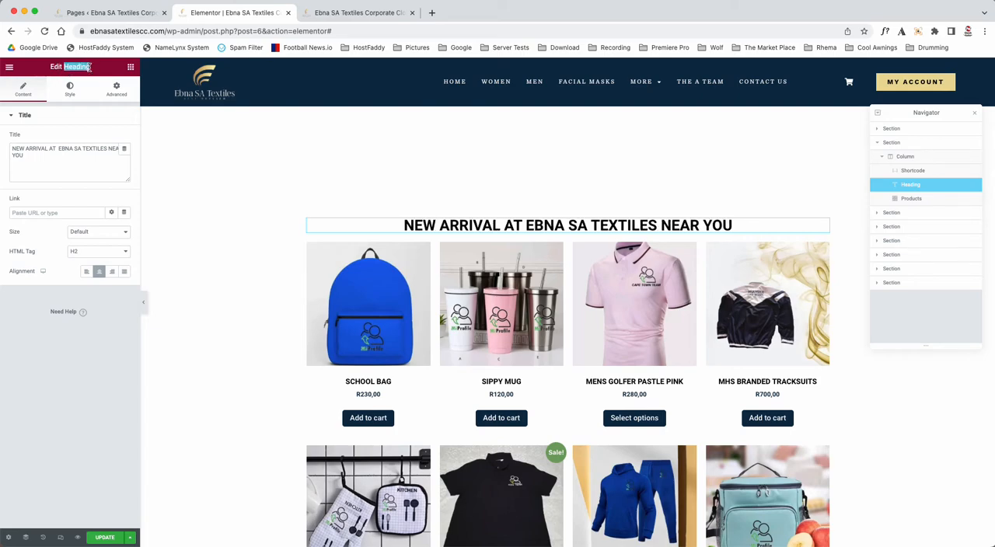
triple_click(12, 159)
left_click(56, 160)
type("hi Enock")
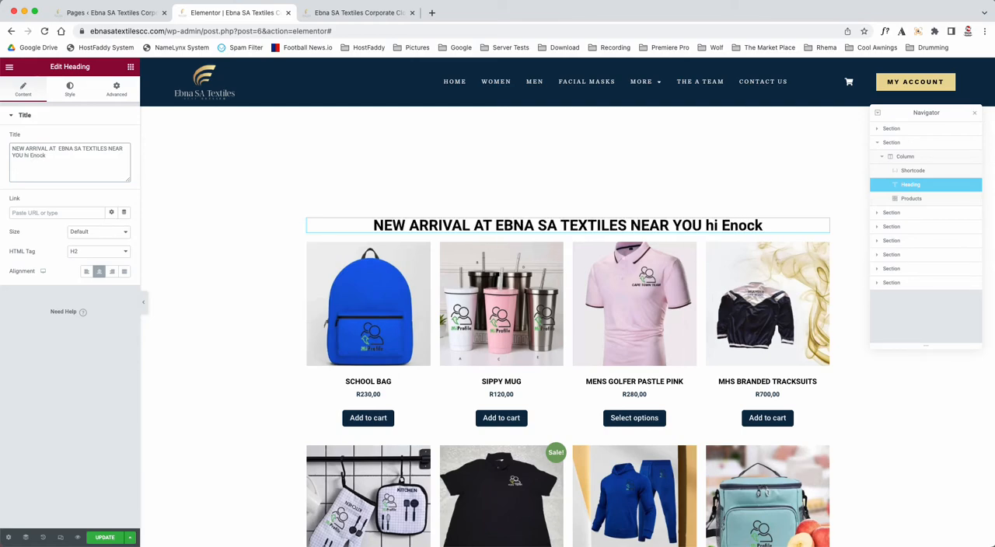
Step: Replace the greeting at the end of the new-arrival heading with "hello" and another name, editing directly on the page
left_click(772, 230)
key("BackSpace")
key("BackSpace")
key("BackSpace")
key("BackSpace")
key("BackSpace")
key("BackSpace")
key("BackSpace")
key("BackSpace")
key("BackSpace")
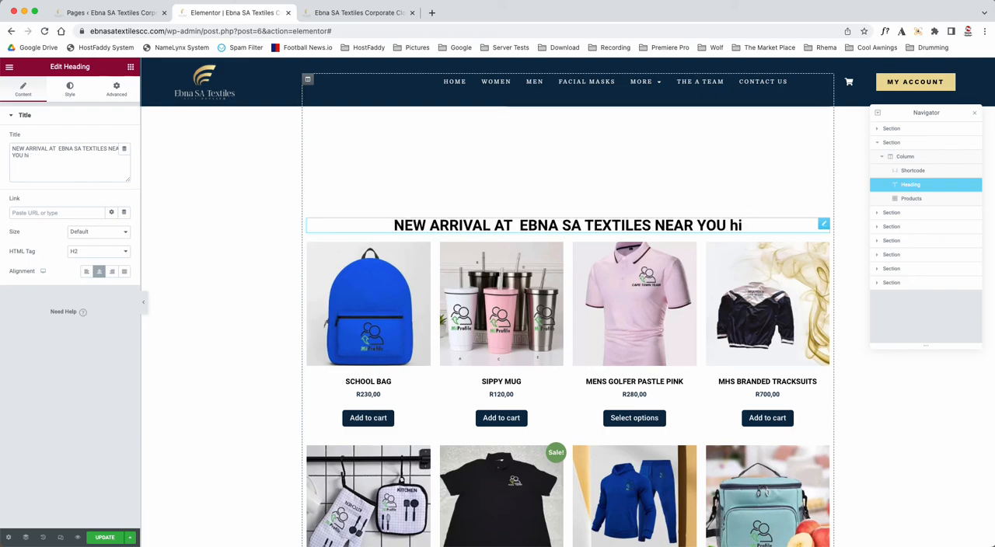
type("he")
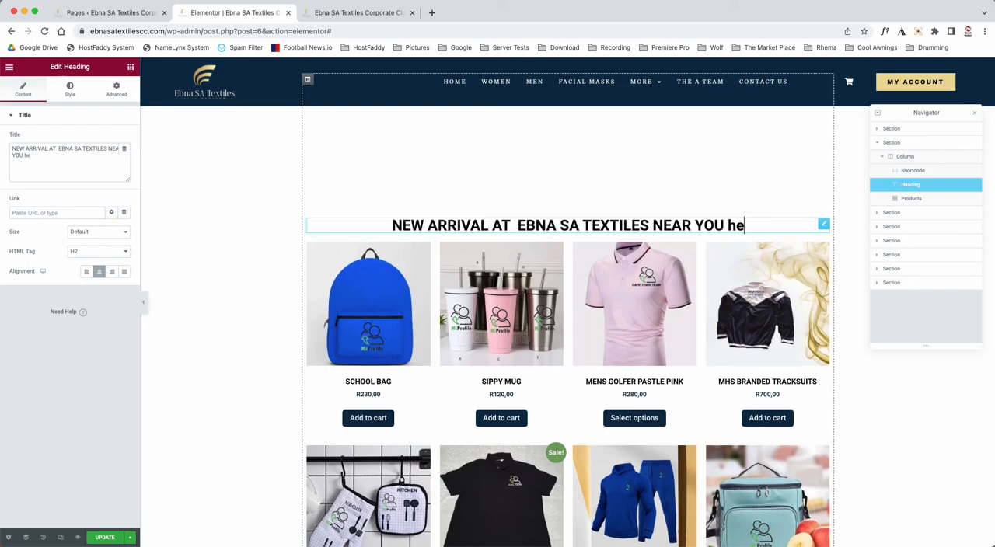
type("llo daREN")
Step: Delete the added greeting so the heading reads "NEW ARRIVAL AT EBNA SA TEXTILES NEAR YOU"
key("BackSpace")
key("BackSpace")
key("BackSpace")
key("BackSpace")
key("BackSpace")
key("BackSpace")
key("BackSpace")
key("BackSpace")
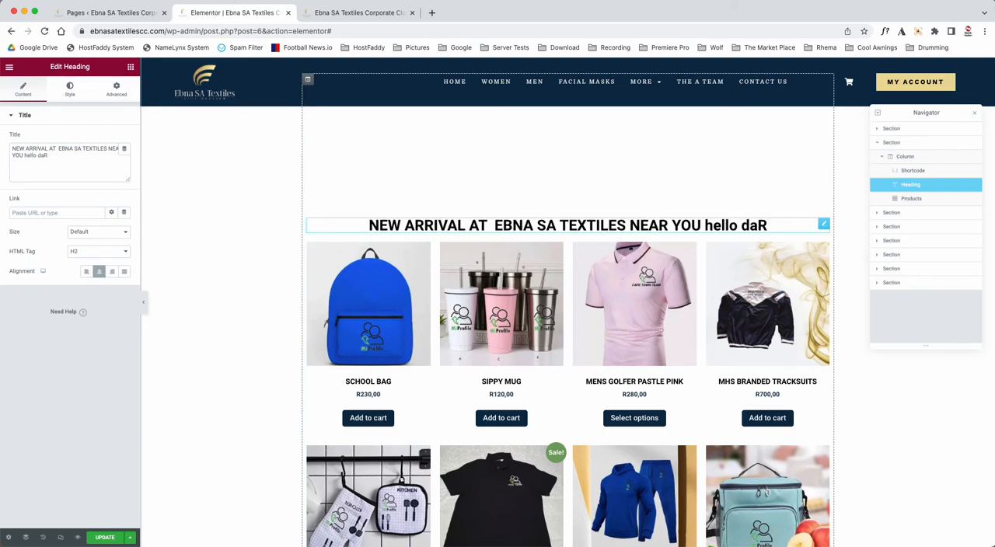
key("BackSpace")
key("BackSpace")
key("BackSpace")
key("BackSpace")
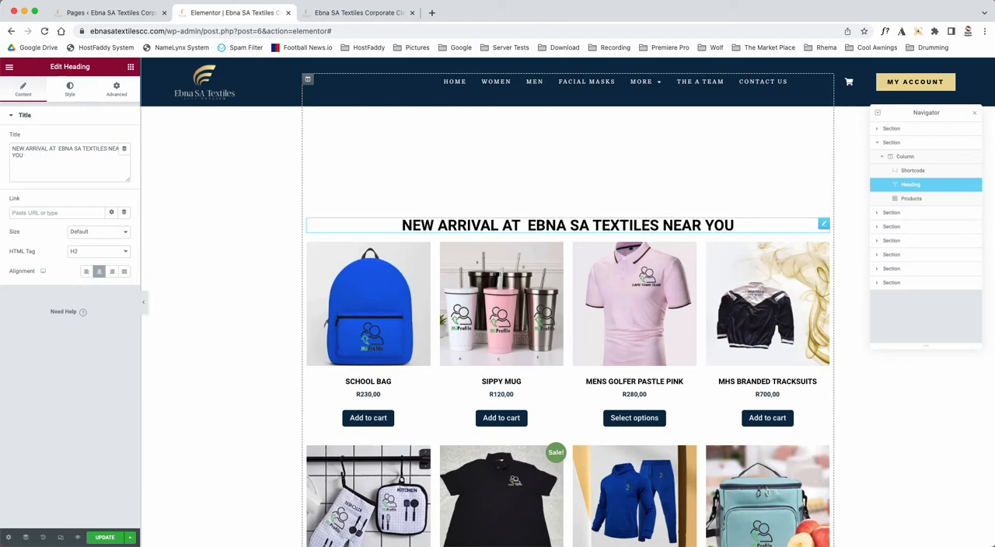
Step: Open the new-arrival Products widget for editing and try a grid of 6 columns and 1 row
right_click(475, 298)
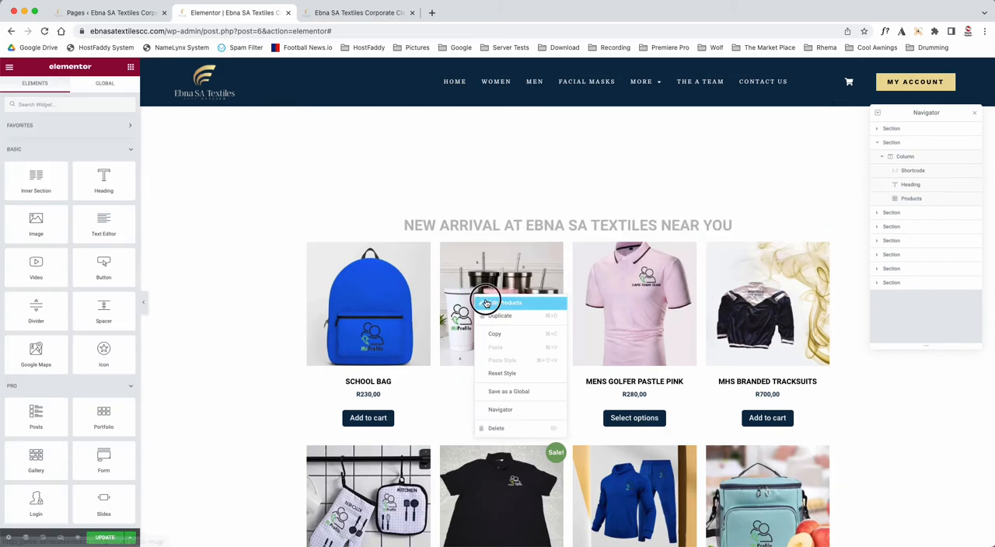
left_click(483, 296)
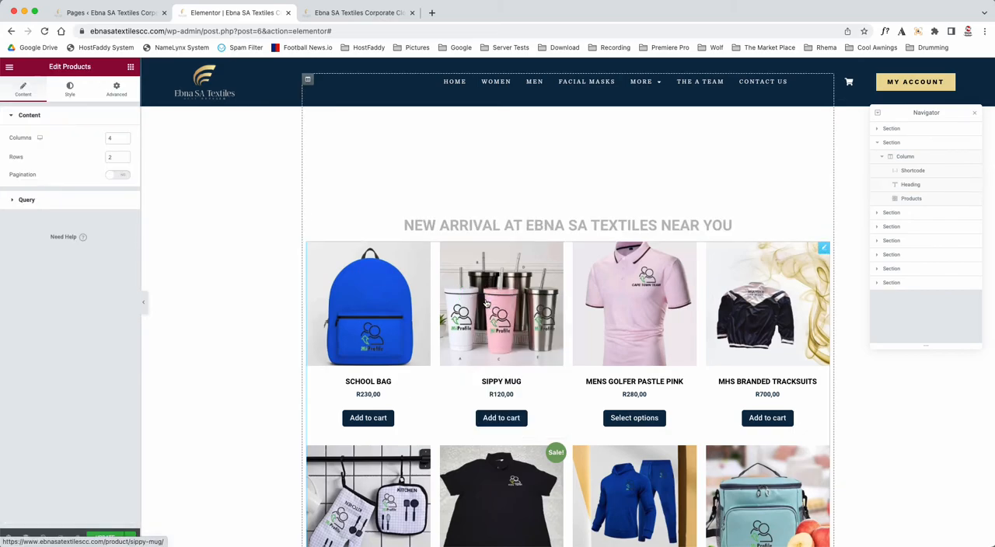
left_click(124, 138)
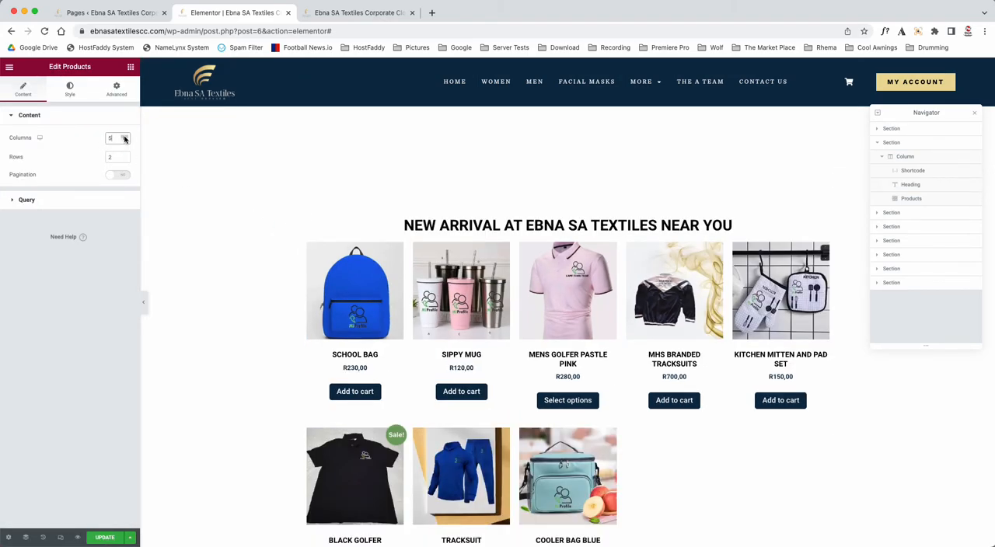
left_click(124, 138)
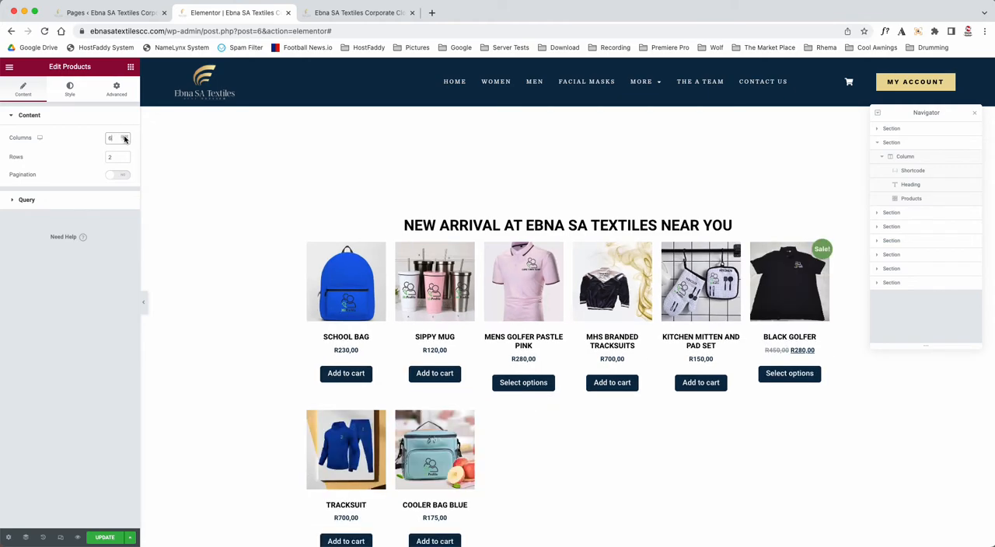
left_click(124, 160)
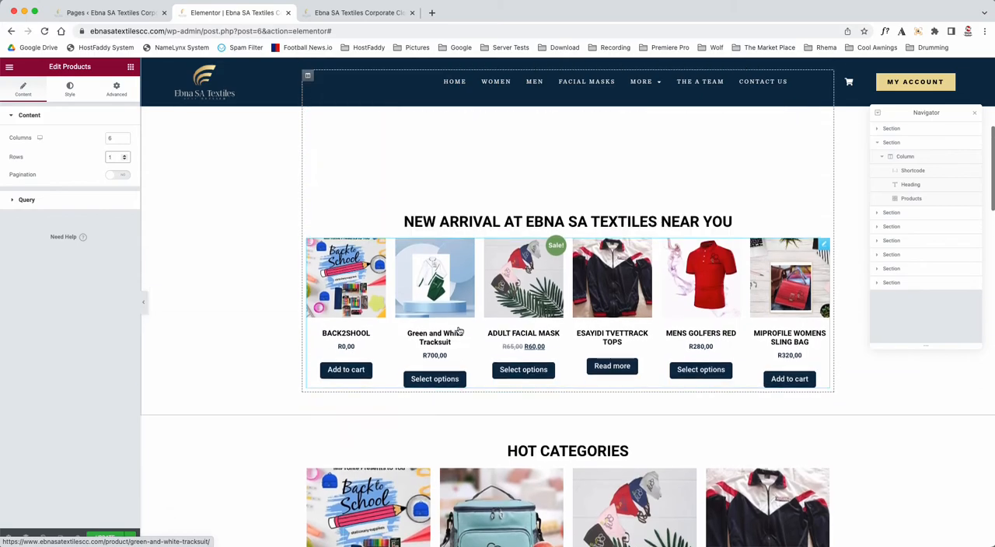
Step: Try 7 columns in the Products widget and restore the grid to 4 columns and 2 rows
left_click(124, 137)
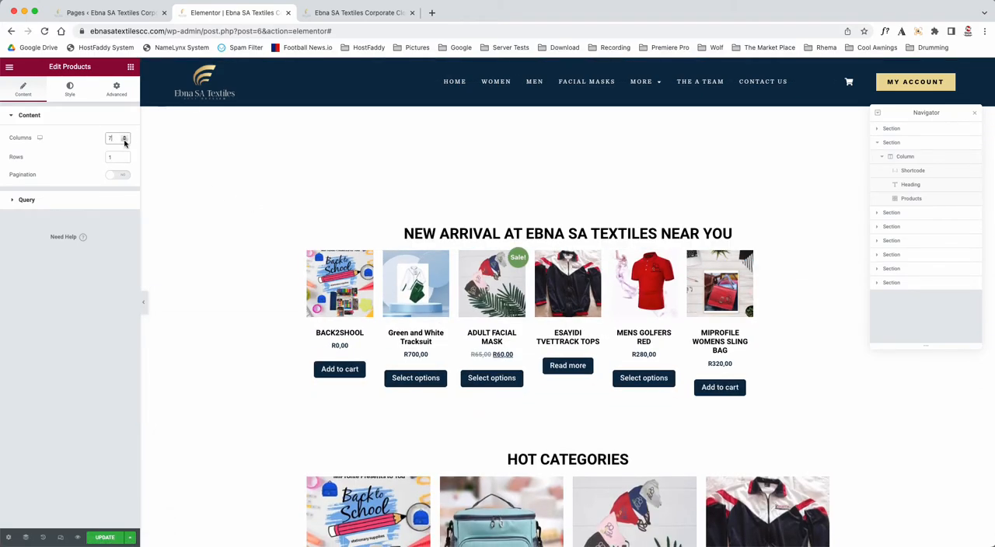
left_click(125, 141)
left_click(124, 141)
left_click(124, 140)
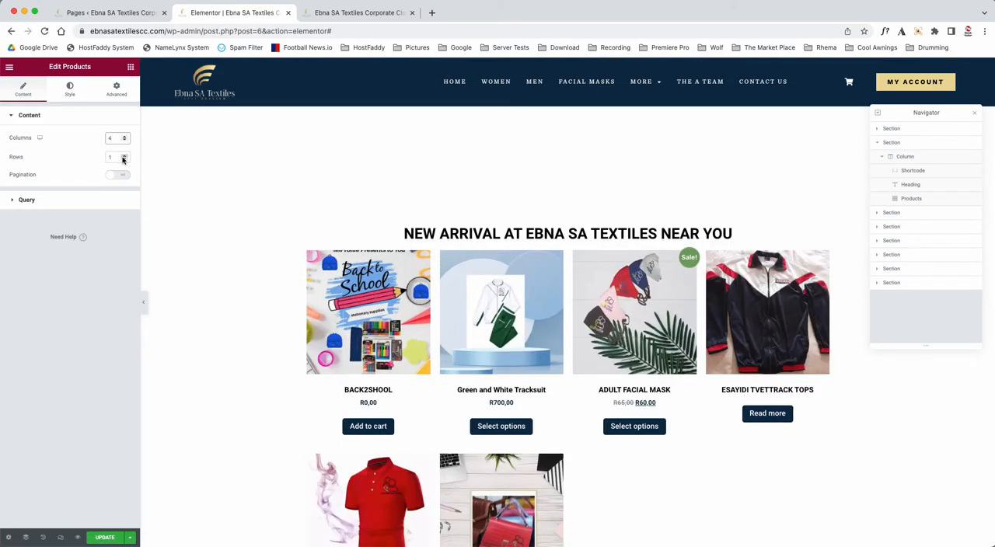
left_click(125, 156)
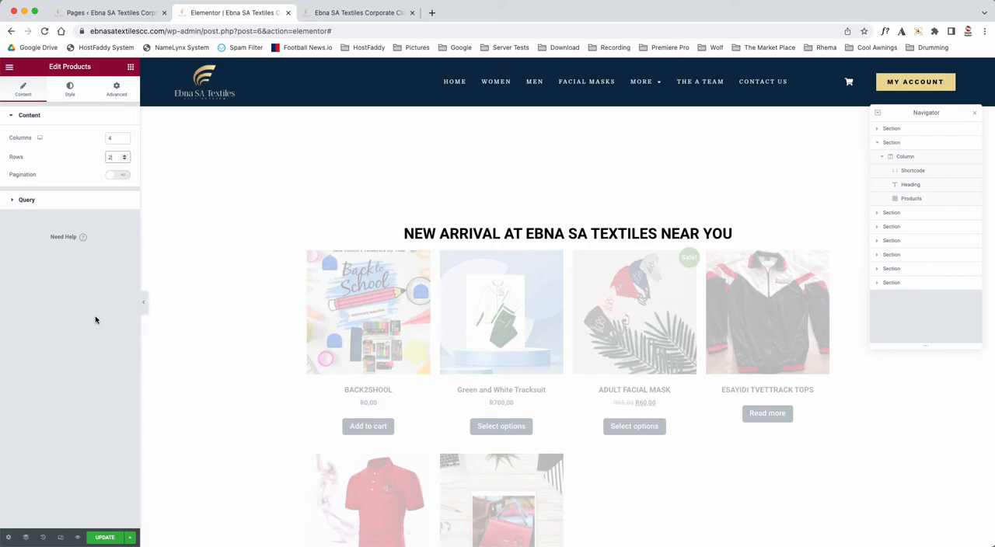
scroll(384, 308, "down", 5)
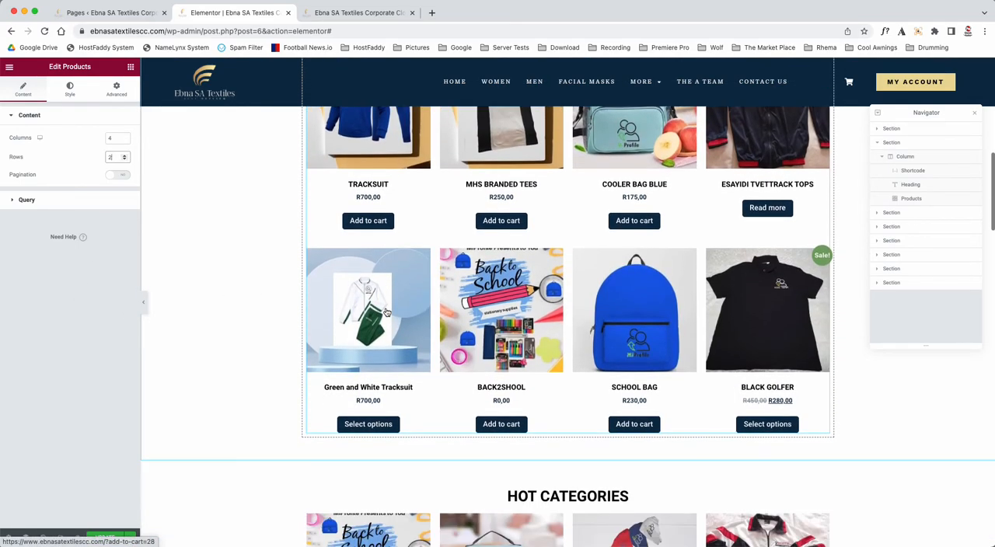
scroll(517, 302, "up", 3)
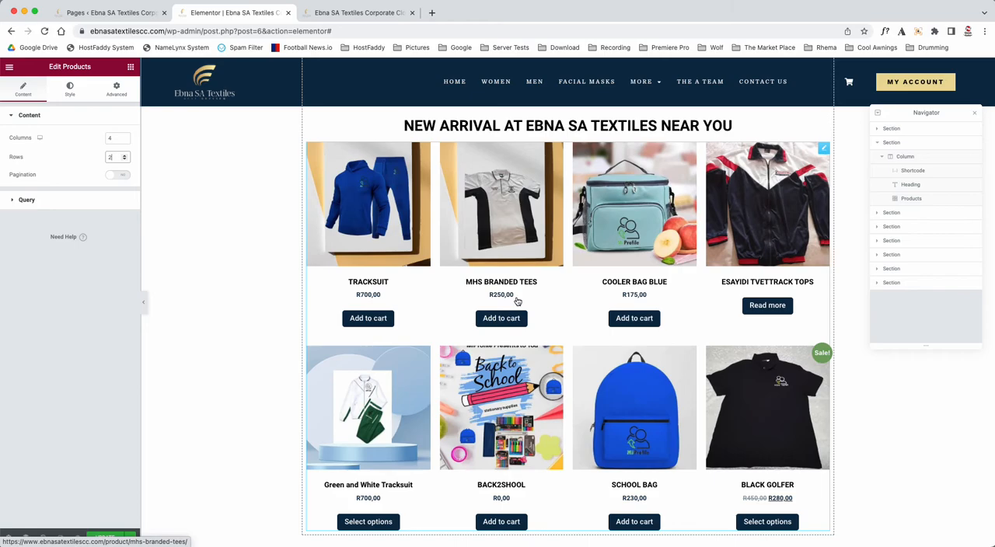
Step: Try 5 and 3 columns in the Product Categories widget under HOT CATEGORIES and set it back to 4 columns
scroll(516, 302, "down", 9)
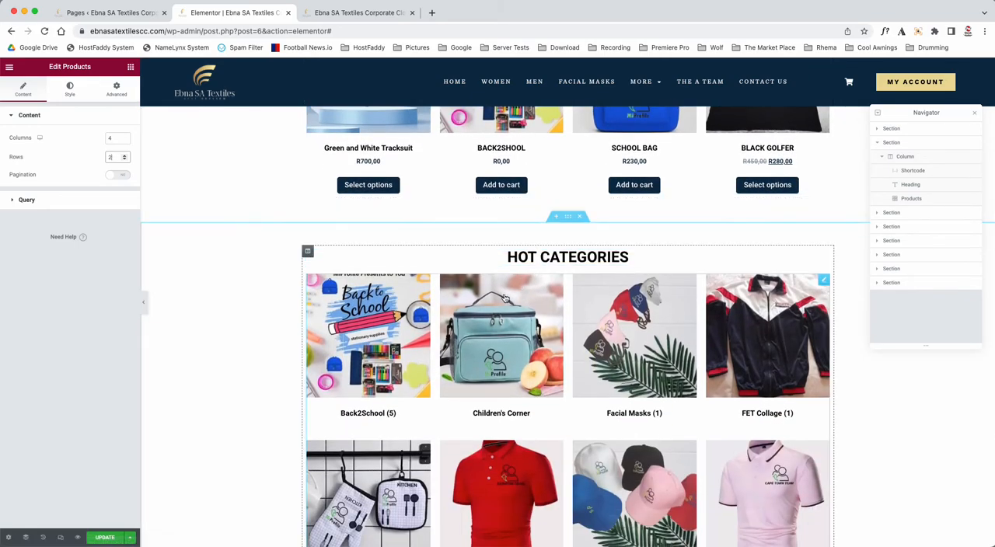
scroll(519, 278, "down", 4)
right_click(371, 226)
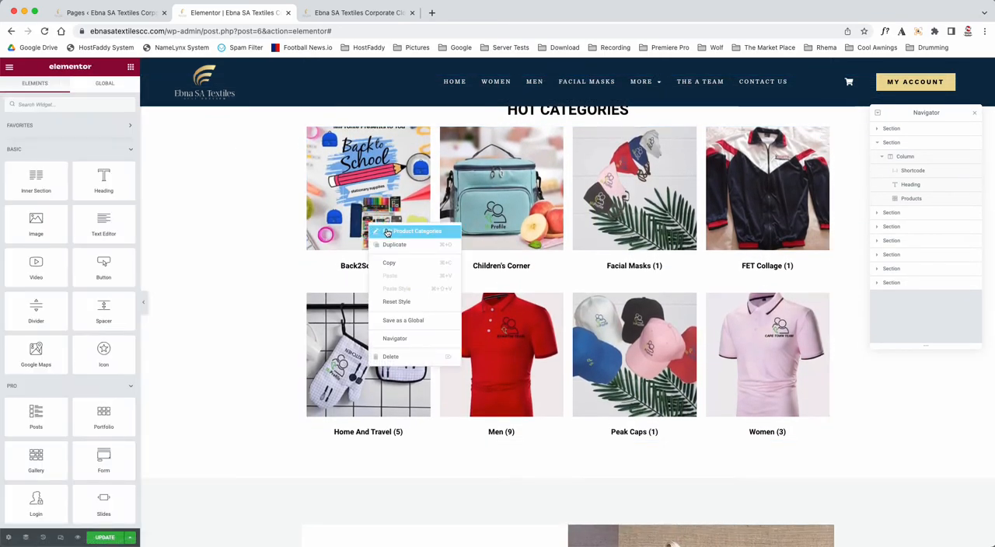
left_click(404, 231)
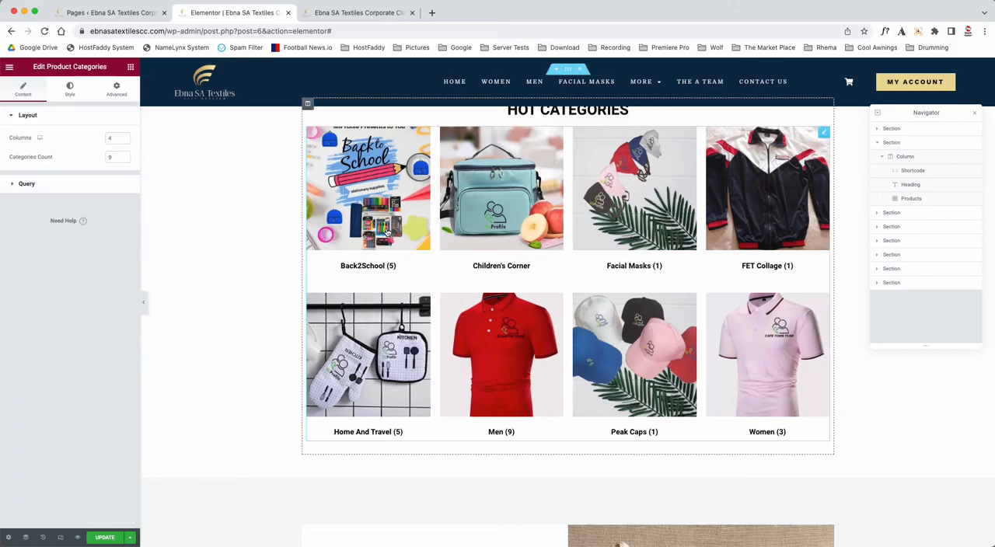
left_click(124, 136)
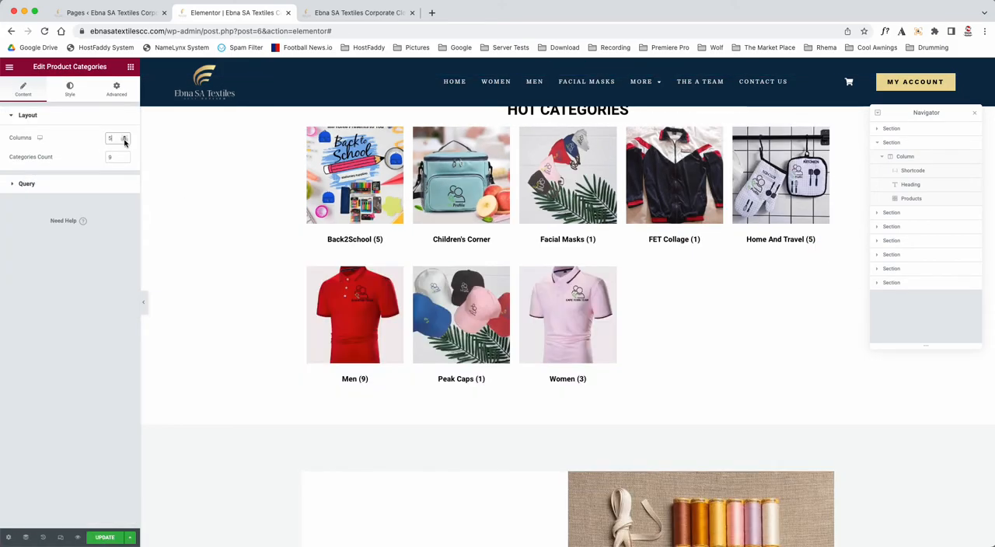
left_click(125, 141)
left_click(125, 142)
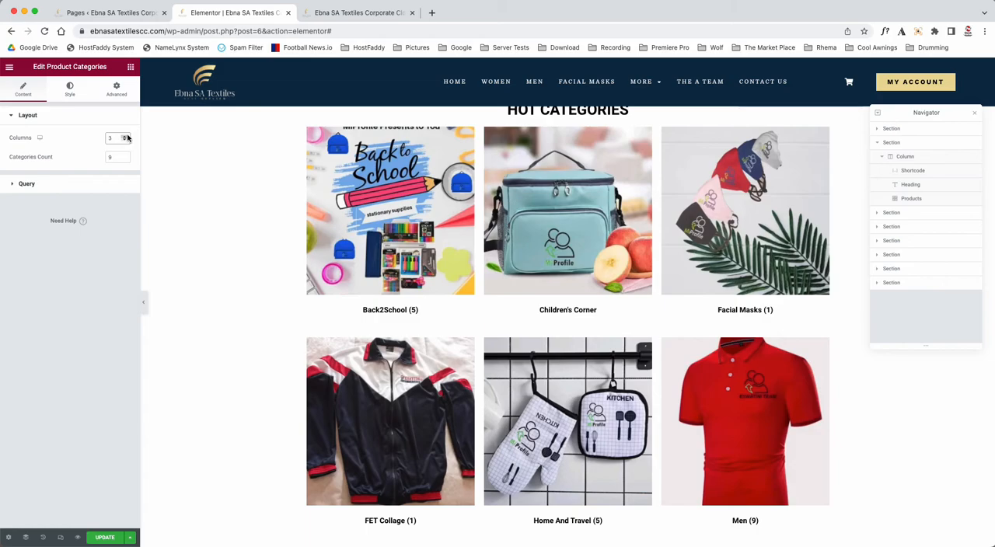
left_click(125, 136)
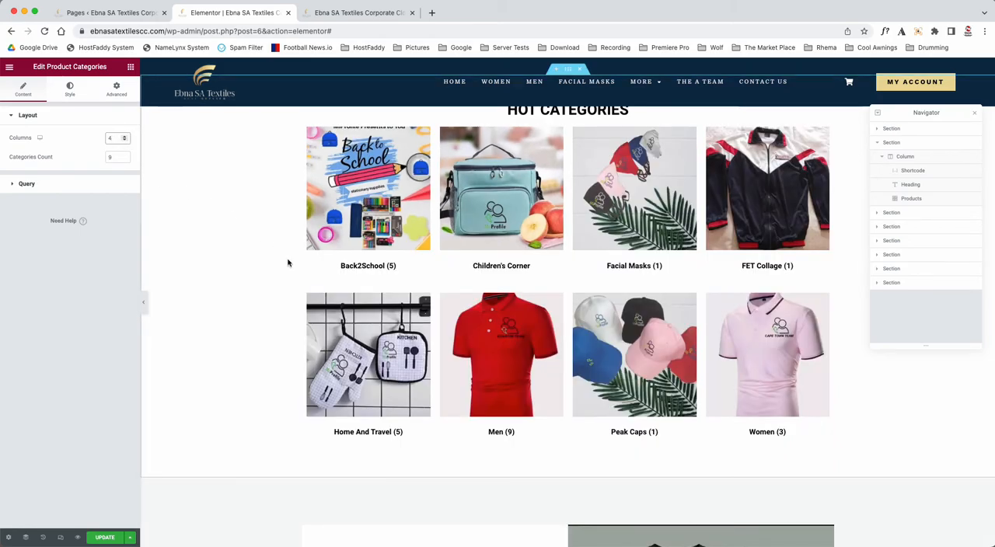
Step: Look at the About section's image carousel gallery and the media library for adding images, closing without changes
scroll(377, 285, "down", 5)
scroll(375, 286, "down", 1)
left_click(675, 307)
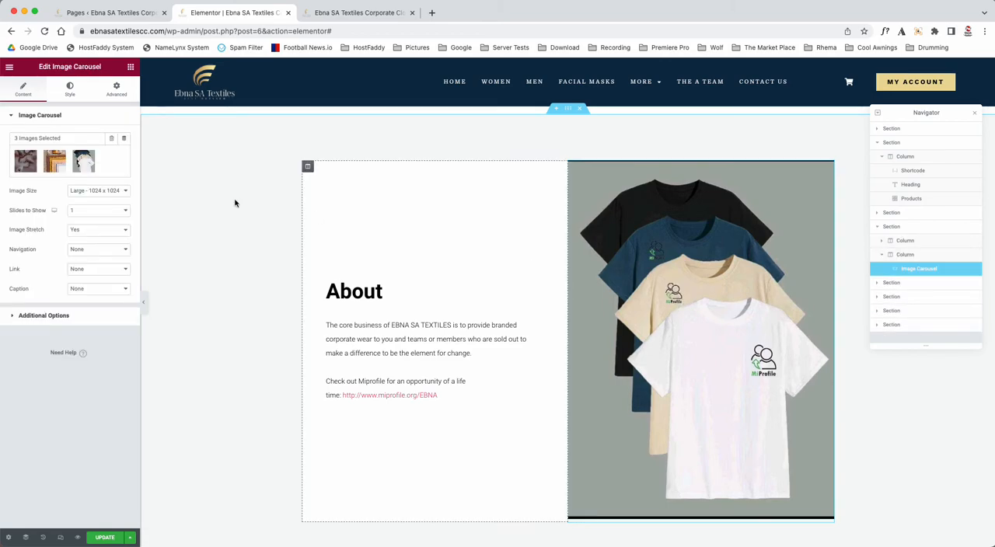
left_click(124, 157)
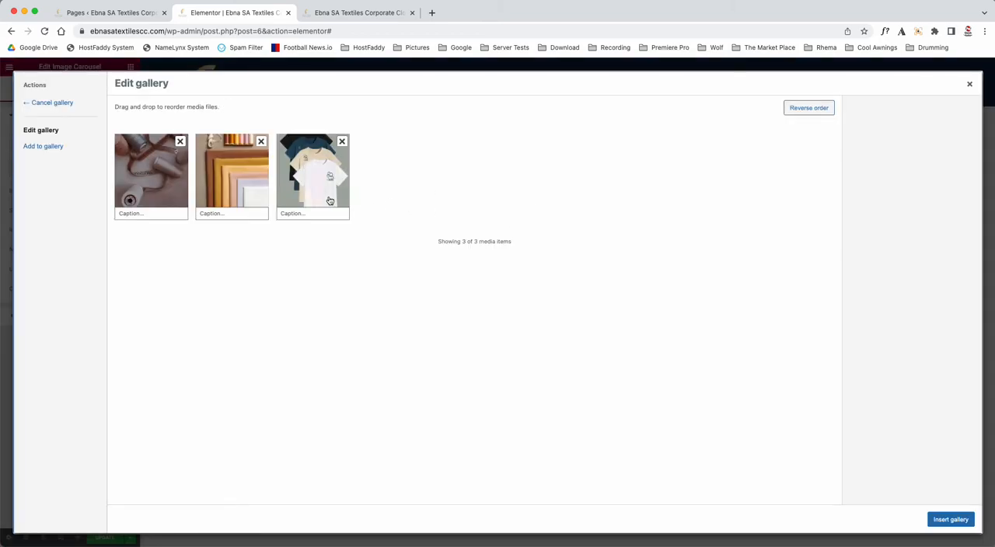
left_click(48, 147)
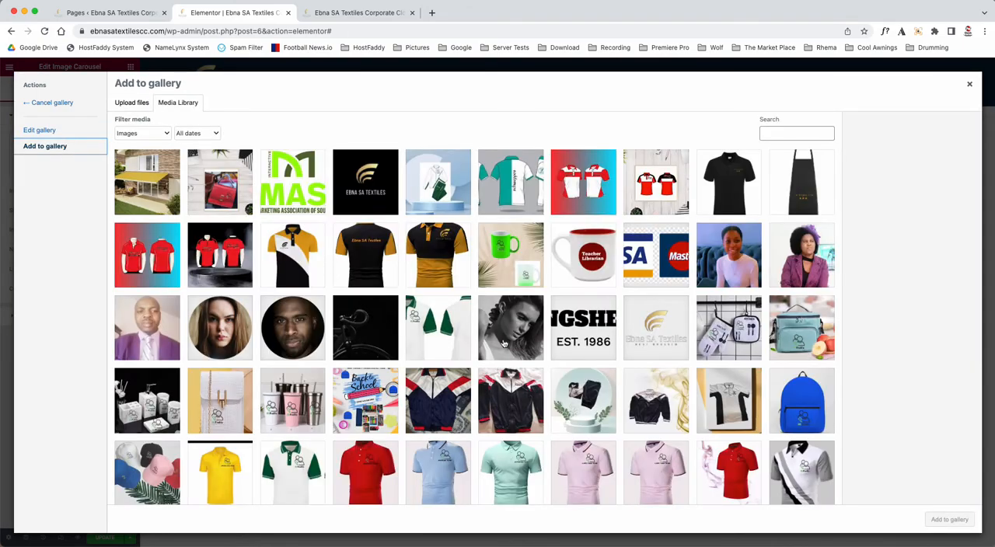
left_click(969, 86)
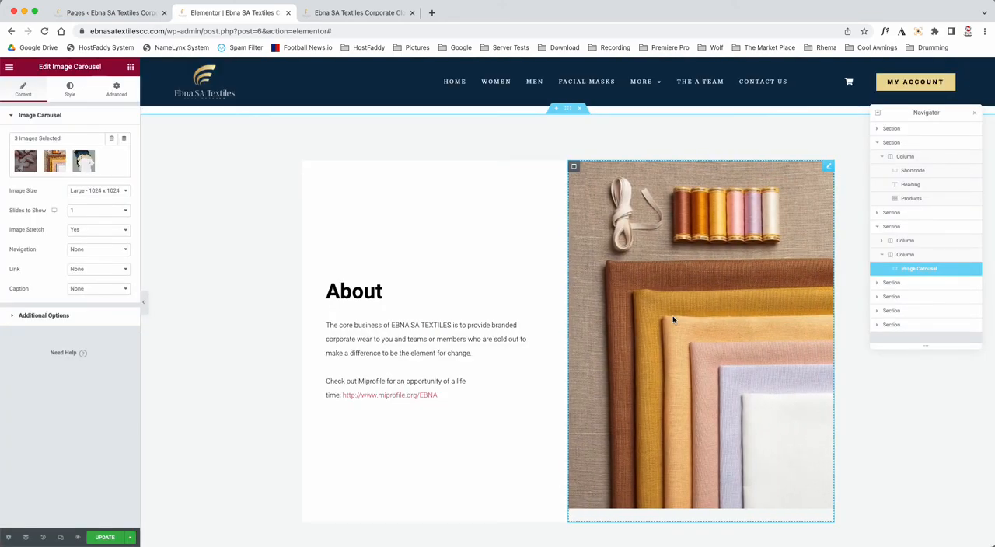
Step: Change the About section's heading title to "About us"
left_click(373, 291)
left_click(32, 163)
type("us")
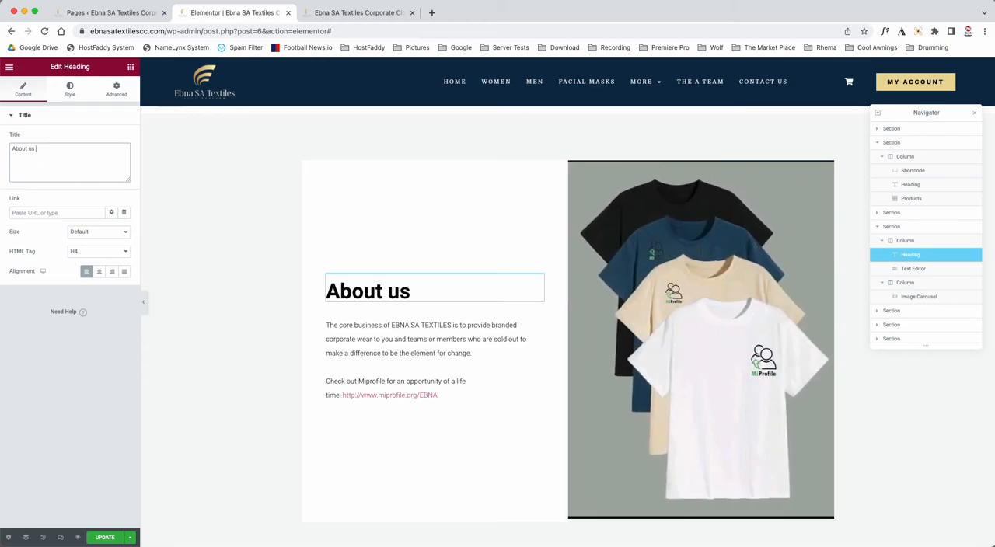
Step: Open the About us paragraph for editing, widen the editing panel and show the text editor's full formatting toolbar
left_click(383, 325)
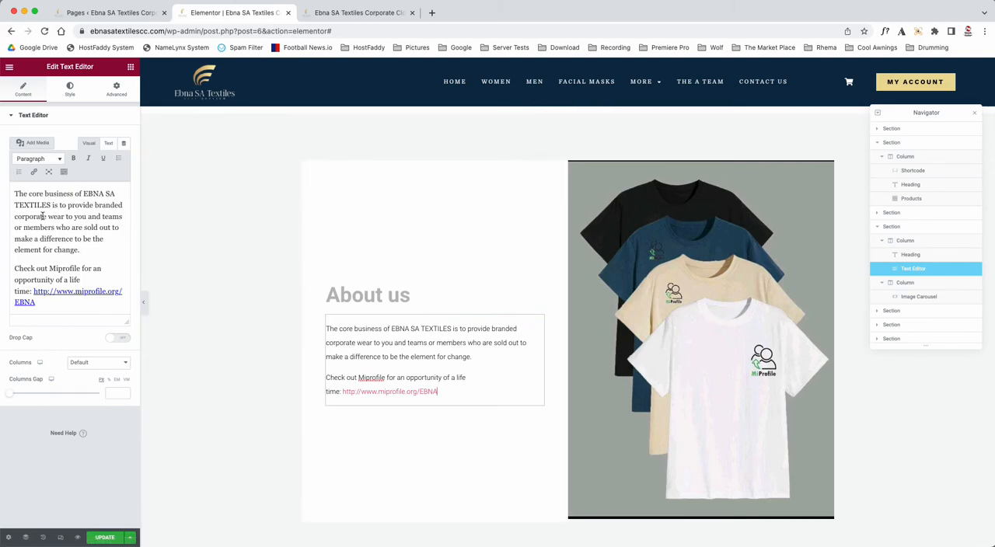
left_click_drag(140, 194, 212, 189)
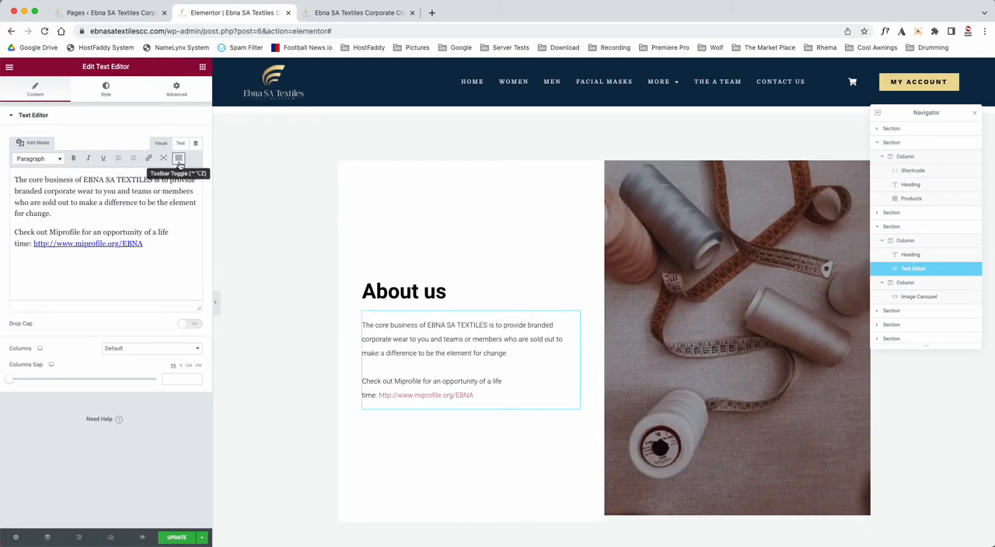
left_click(179, 159)
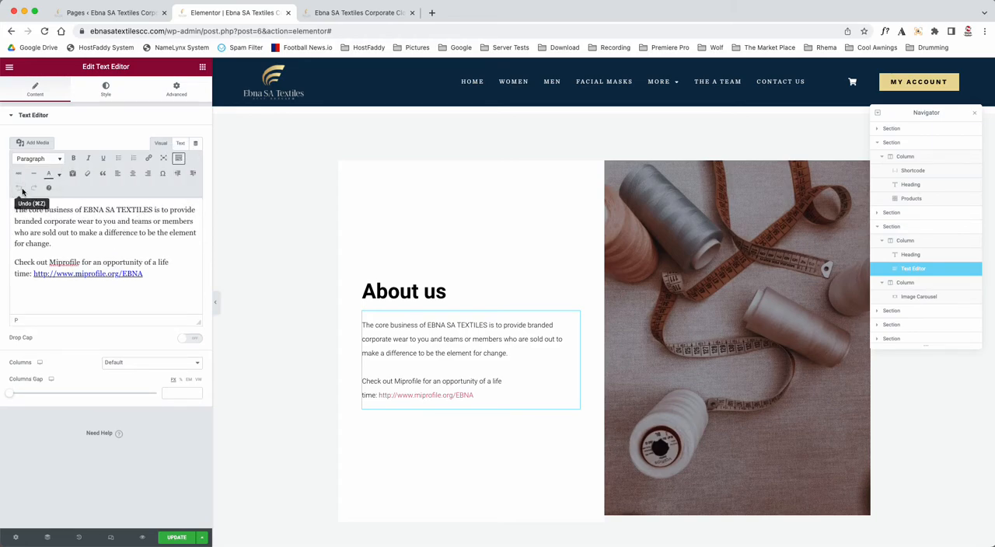
Step: Try #935454 as the About us paragraph's text color and reset the color to its default
left_click(103, 90)
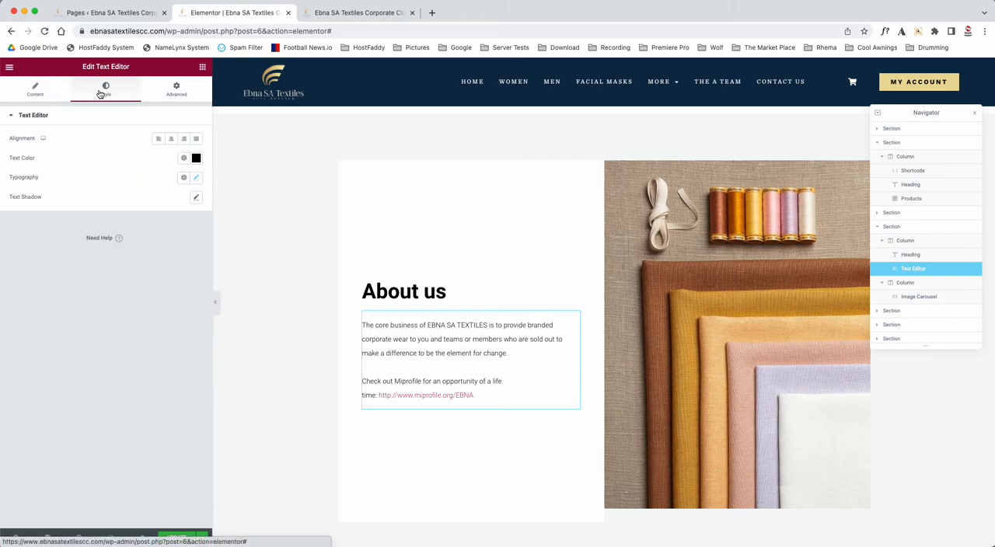
left_click(196, 158)
left_click_drag(140, 261, 134, 225)
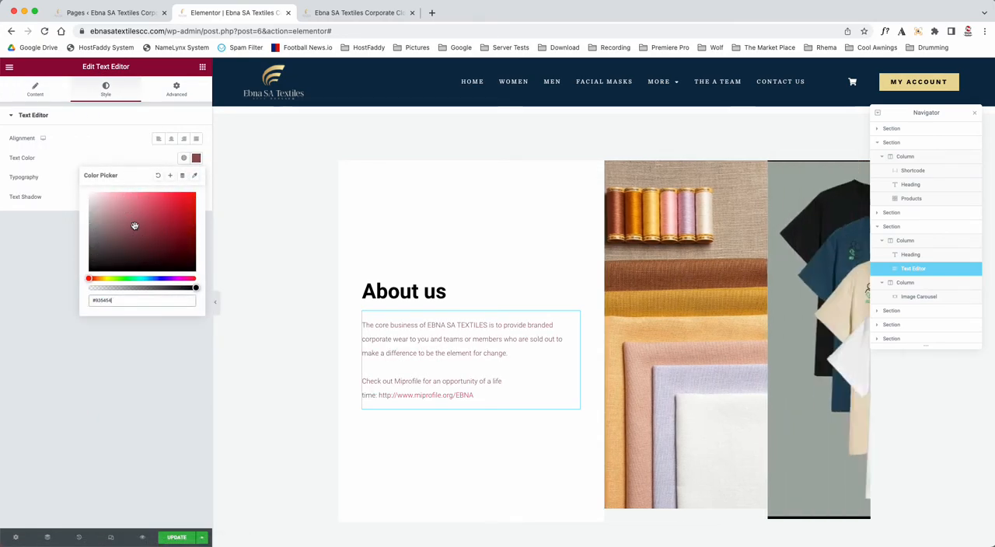
left_click(158, 175)
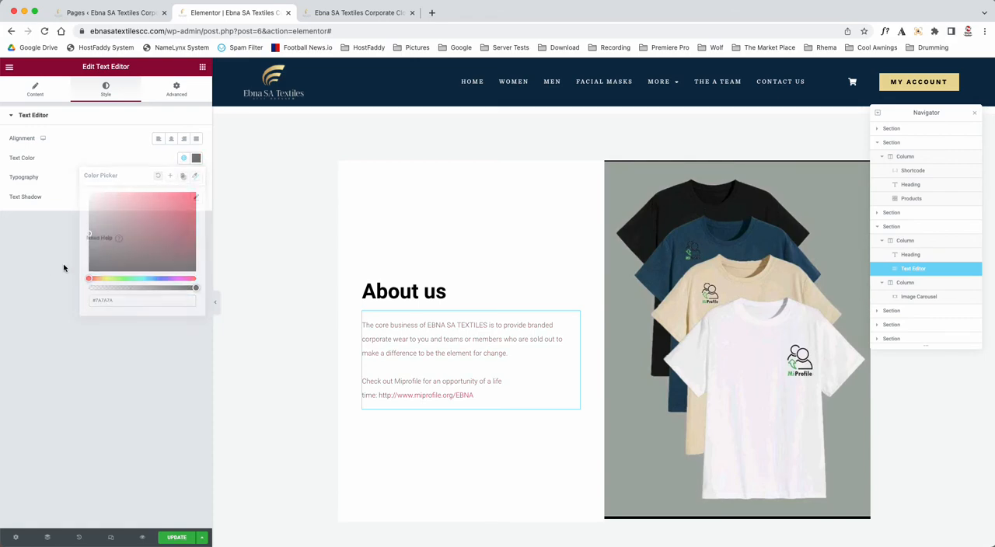
Step: Try center and right alignment for the About us paragraph and set it to left
left_click(171, 139)
left_click(184, 139)
left_click(182, 140)
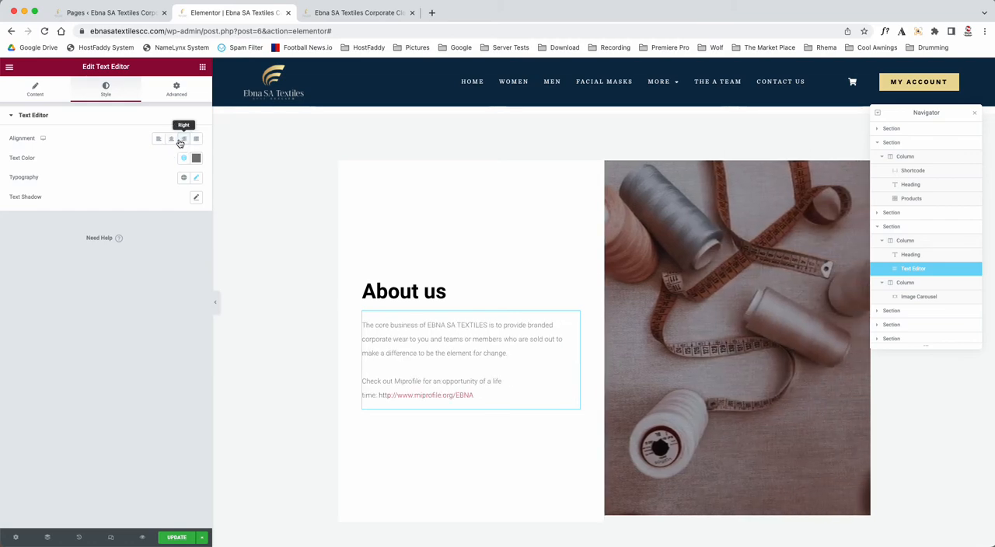
left_click(158, 139)
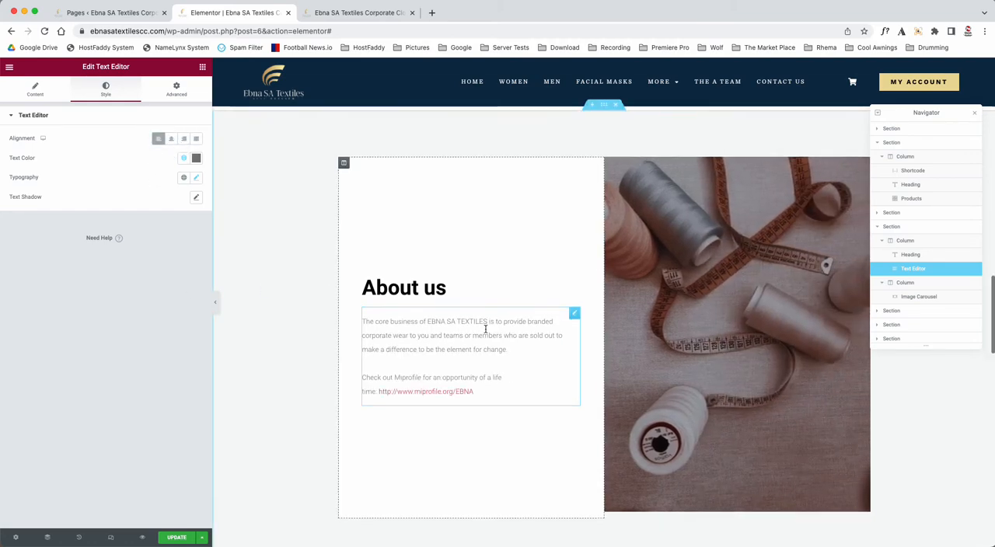
Step: Try "ceo" as the title in the first THE "A" TEAM testimonial's slide and undo the change
scroll(483, 330, "down", 3)
left_click_drag(213, 281, 148, 277)
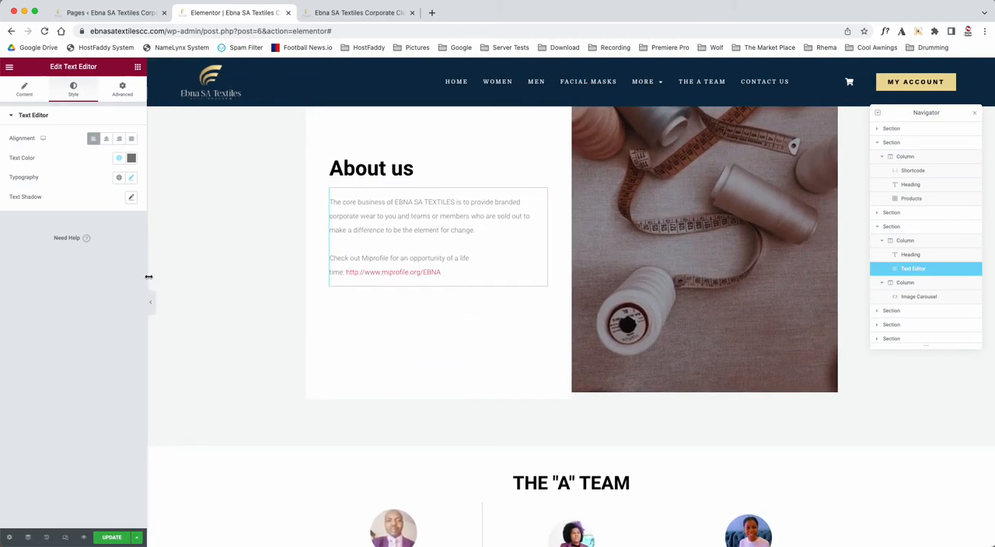
scroll(370, 342, "down", 7)
left_click(387, 299)
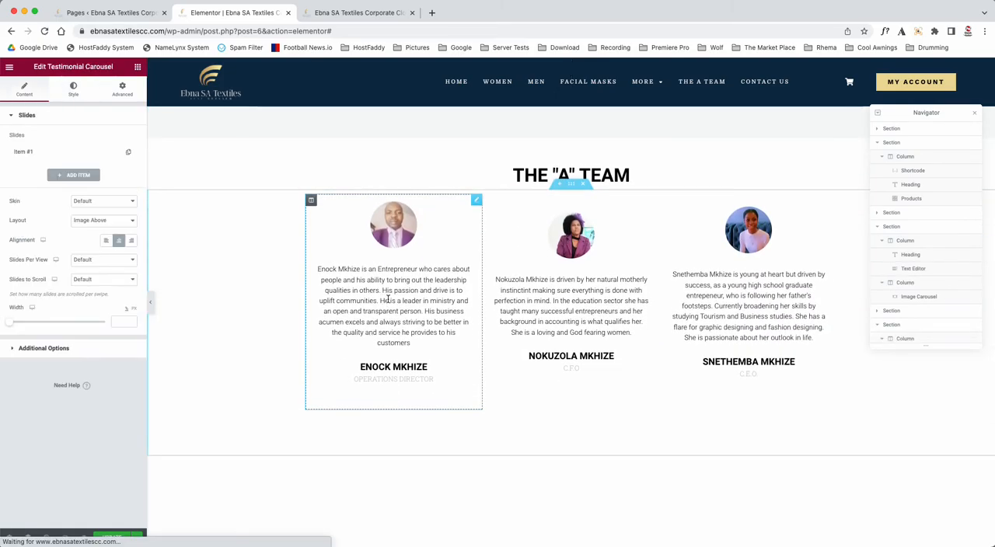
left_click(25, 152)
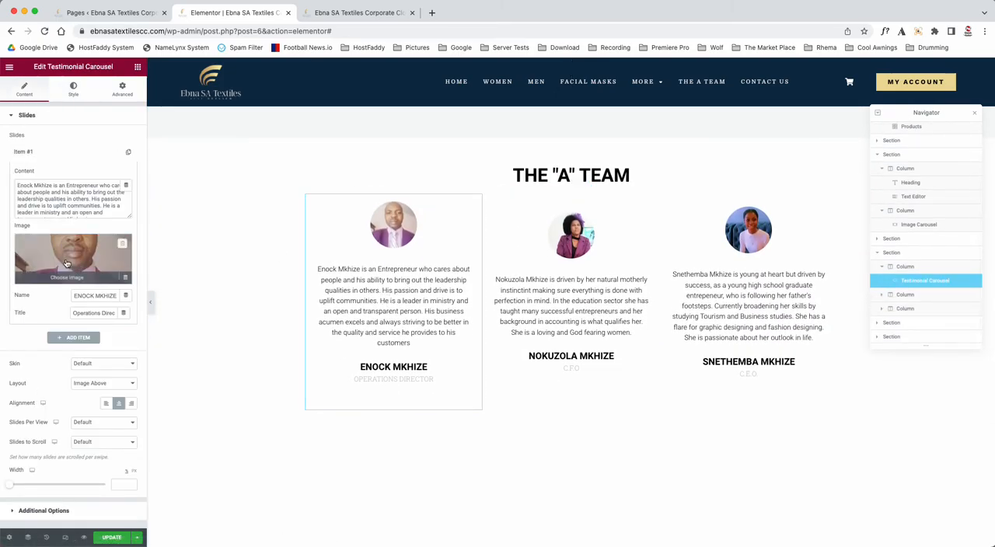
left_click(69, 207)
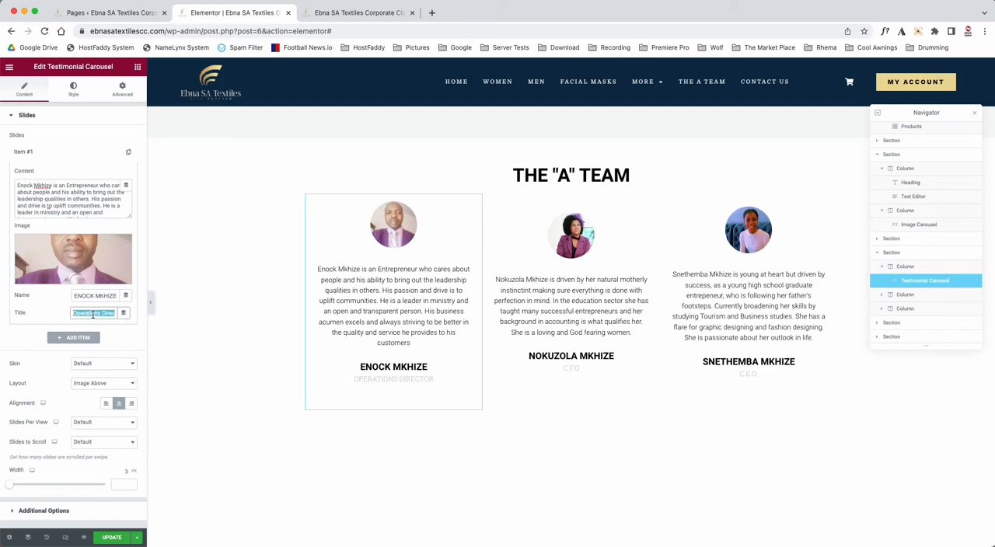
type("ceo")
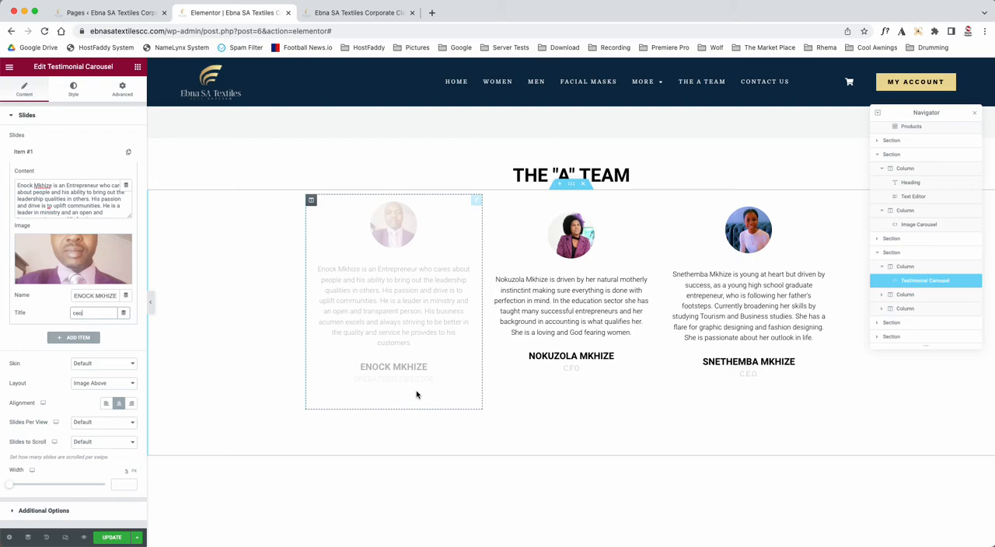
key("super+z")
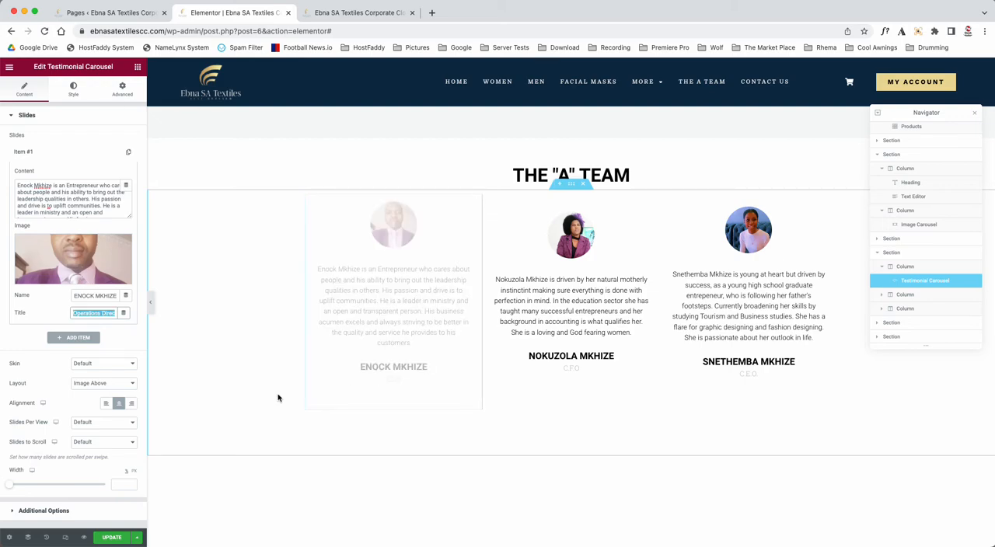
left_click(36, 154)
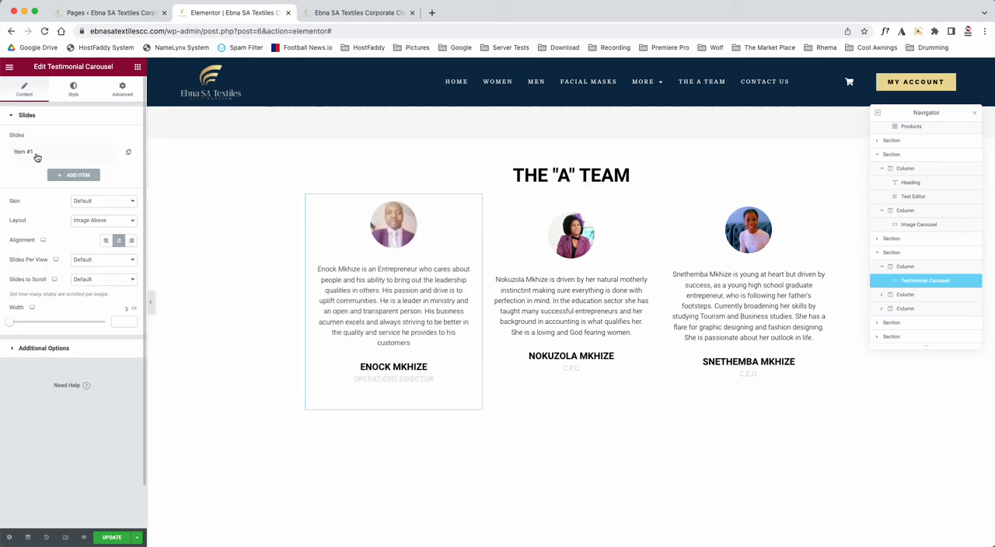
Step: Set the image size of the first THE "A" TEAM testimonial to 200 and copy the widget
left_click(74, 88)
mouse_move(14, 235)
left_mouse_down()
mouse_move(58, 233)
mouse_move(11, 232)
left_mouse_up()
mouse_move(30, 151)
left_mouse_down()
mouse_move(42, 145)
mouse_move(29, 148)
left_mouse_up()
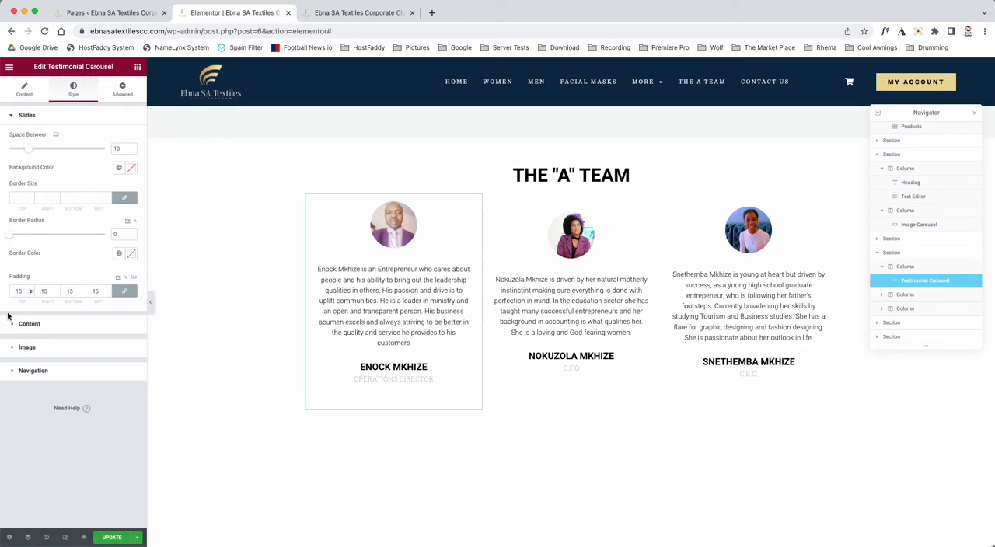
left_click(36, 348)
left_click(57, 197)
left_click_drag(56, 198, 129, 196)
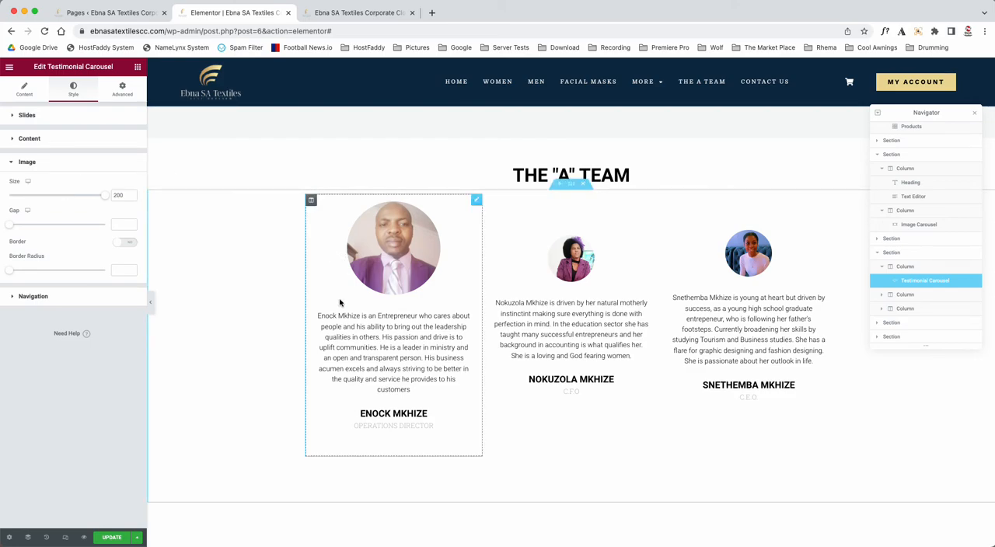
right_click(389, 253)
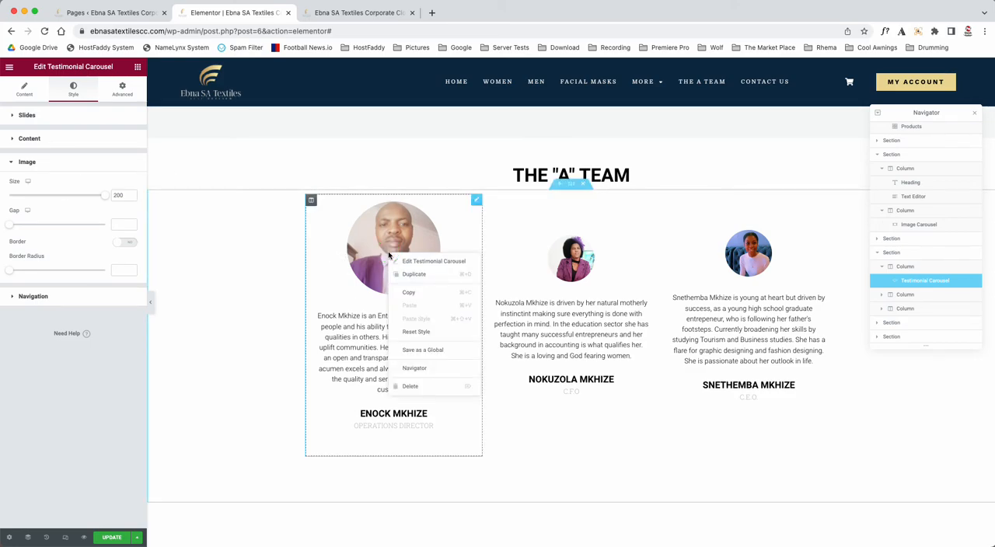
left_click(415, 295)
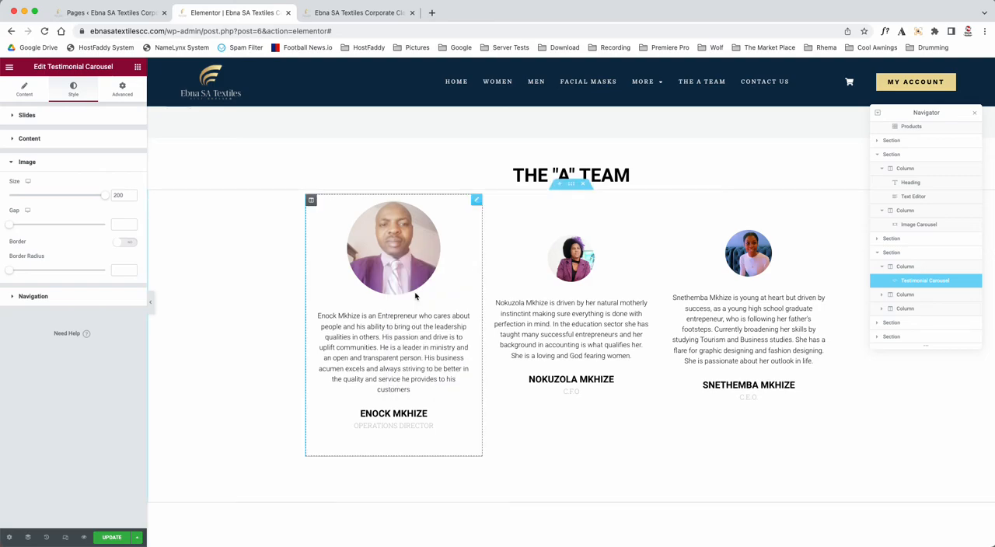
right_click(573, 278)
left_click(602, 328)
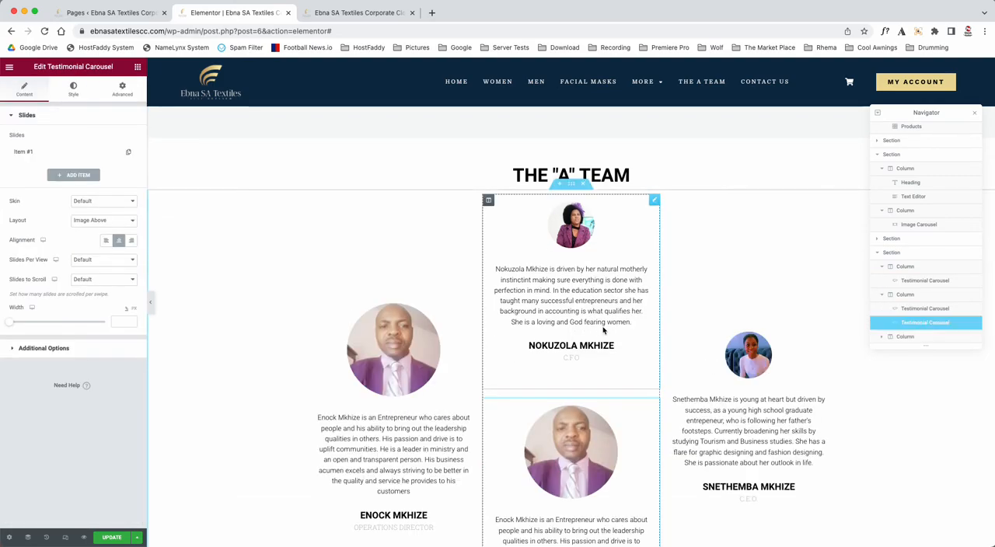
right_click(657, 405)
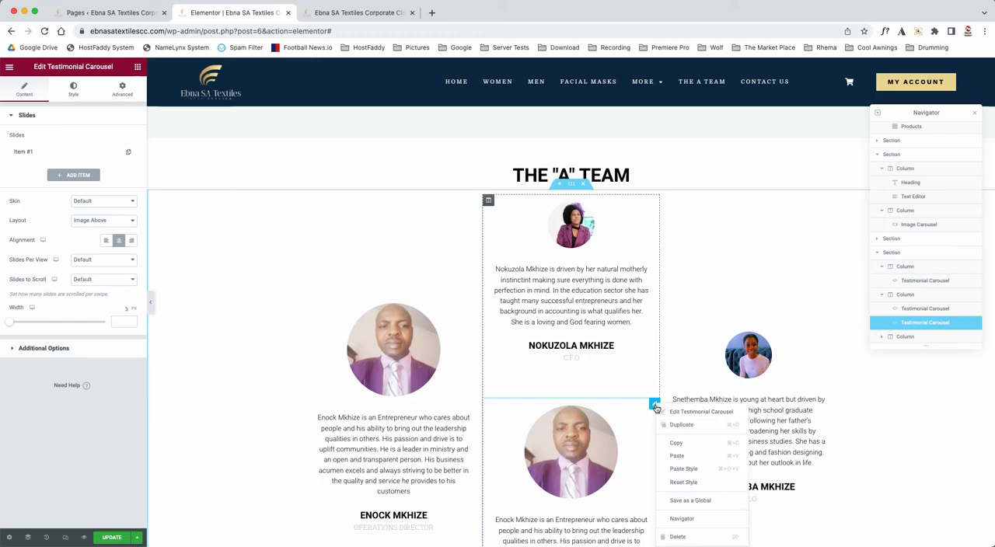
left_click(678, 536)
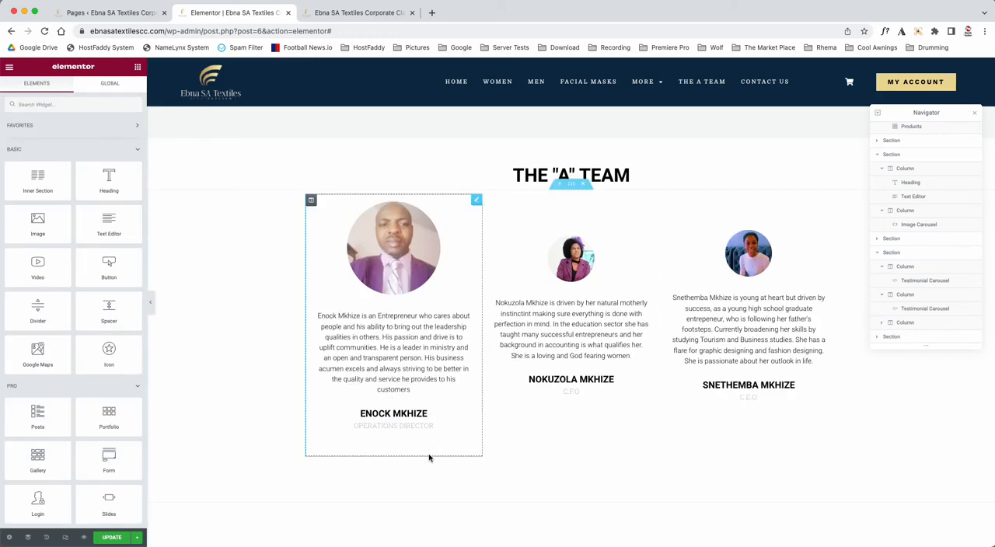
Step: Paste the copied testimonial's style onto the second and third team testimonials
right_click(565, 265)
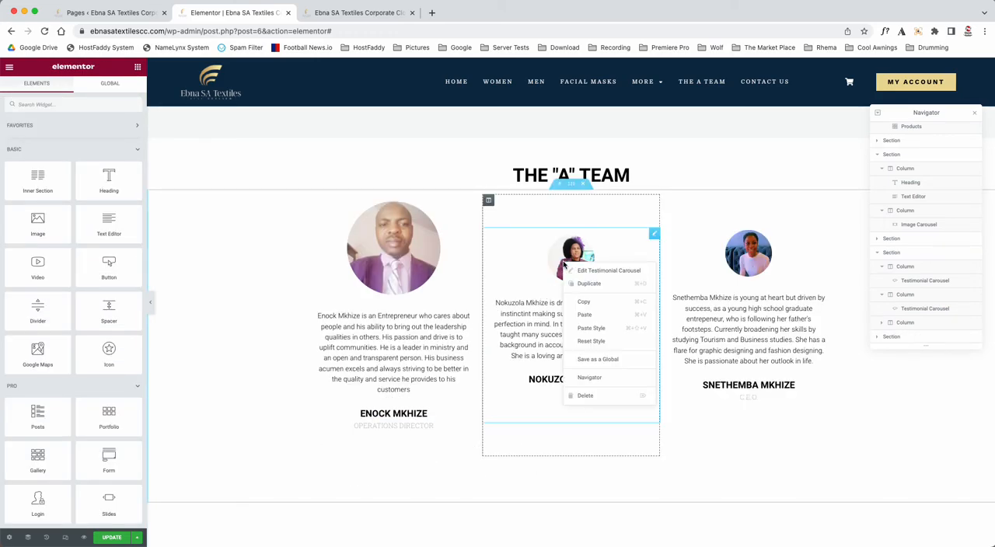
left_click(593, 331)
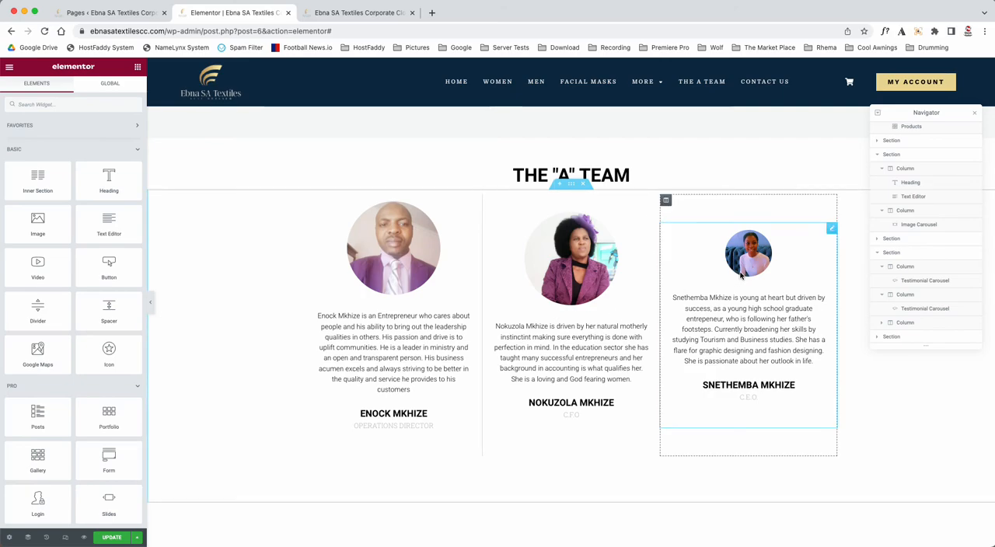
right_click(746, 266)
left_click(772, 327)
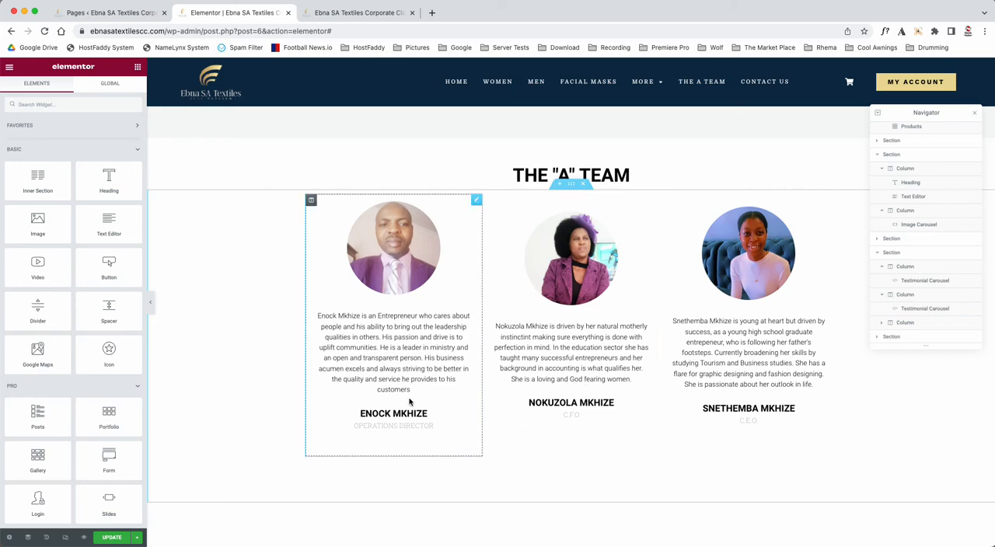
Step: Set the content text color of the first team testimonial to red, #FF0000
left_click(405, 333)
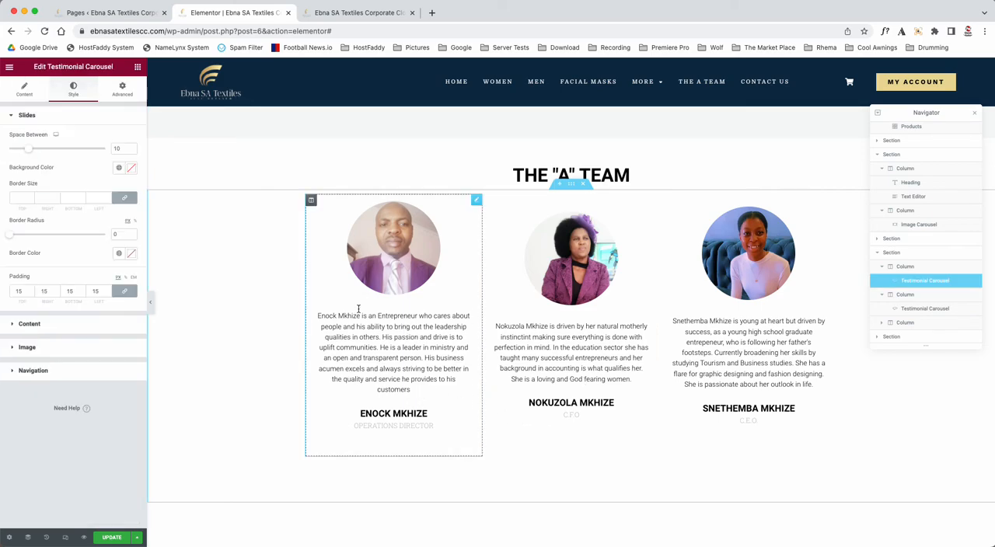
left_click(29, 323)
left_click(131, 190)
left_click(129, 227)
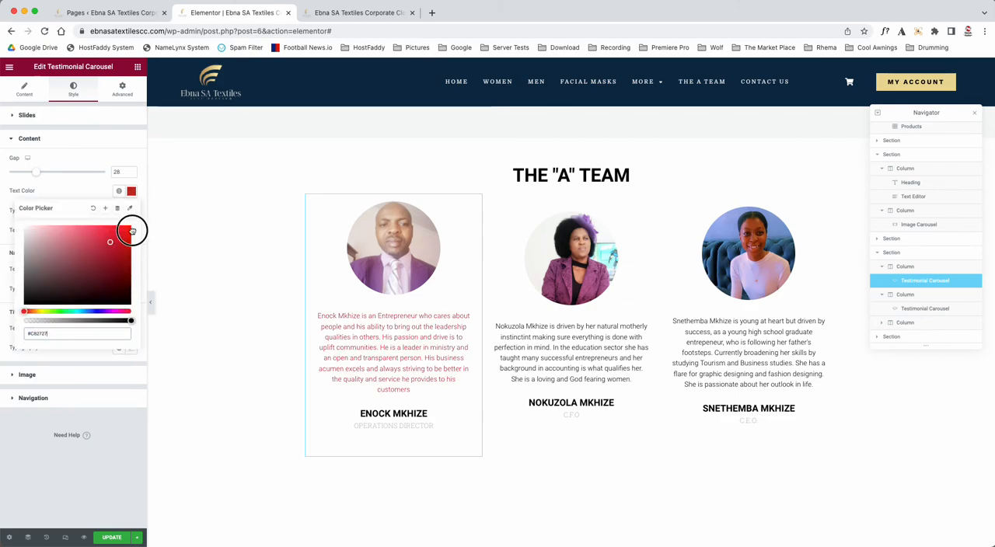
left_click(78, 455)
Step: Copy the red-text testimonial and paste its style onto the other two team testimonials
right_click(443, 339)
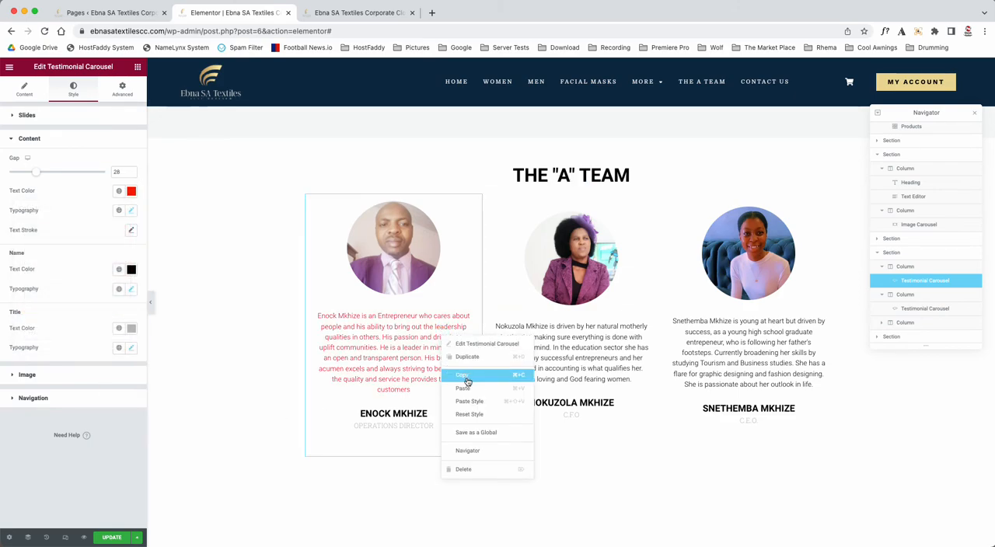
left_click(466, 379)
right_click(535, 339)
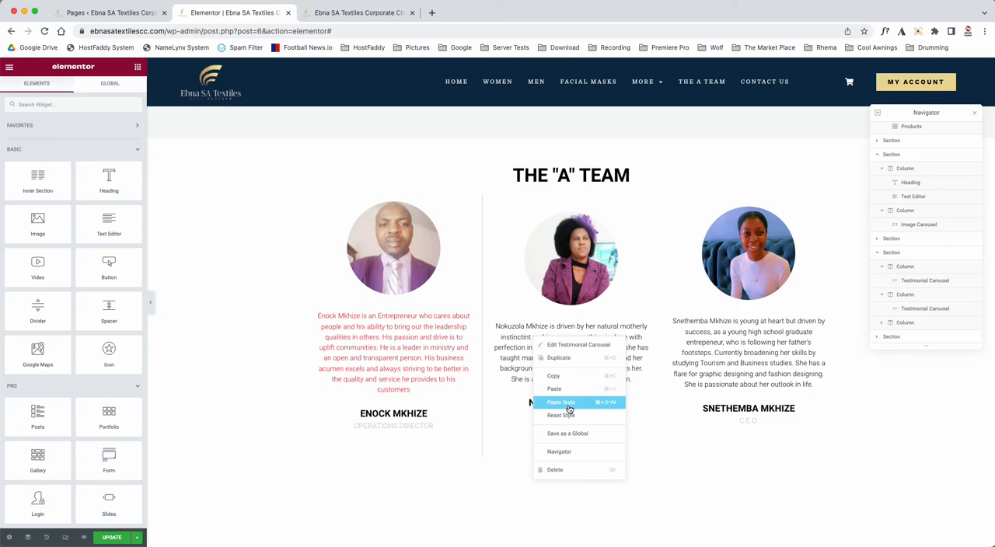
left_click(569, 409)
right_click(740, 316)
left_click(758, 376)
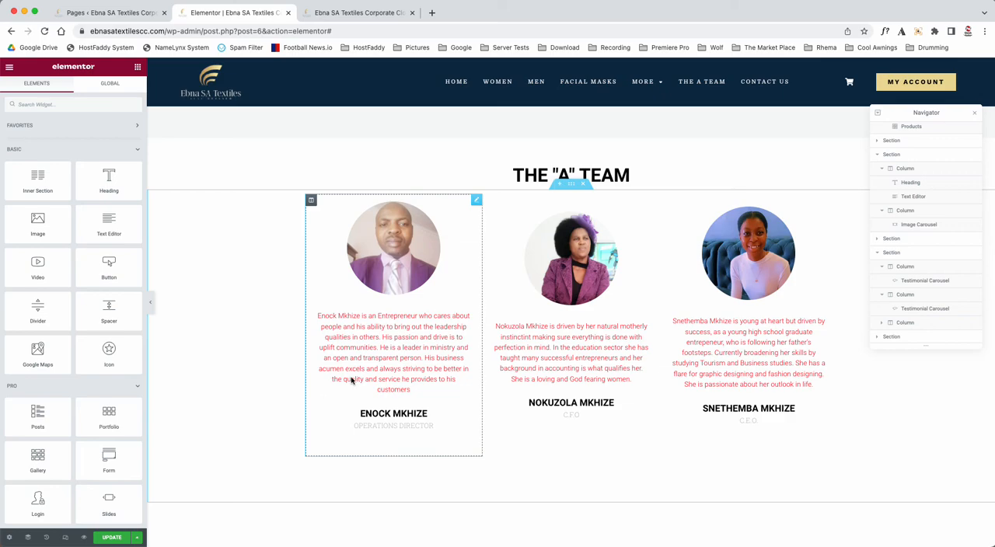
Step: Open the Shortcode widget above the Contact heading to look at its ad script
scroll(435, 325, "down", 5)
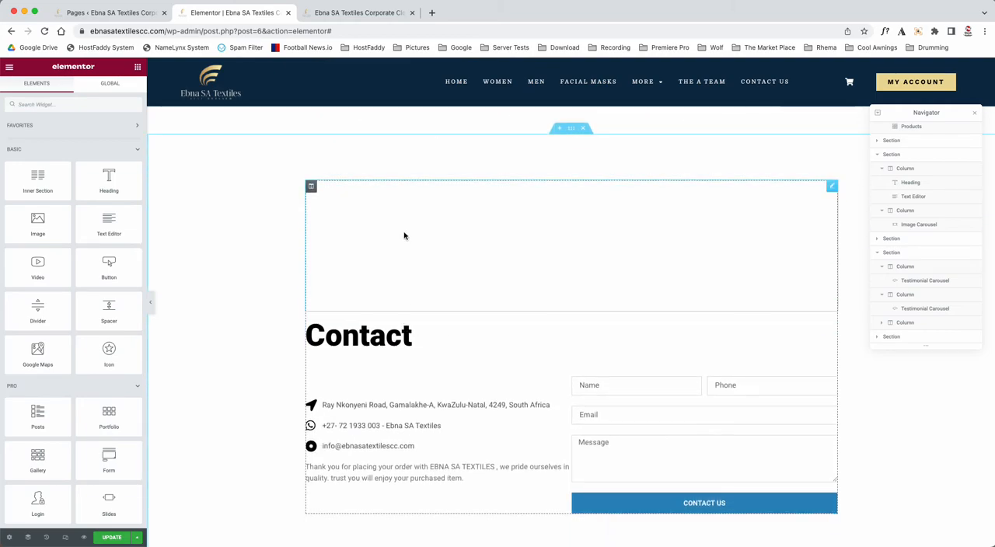
right_click(453, 235)
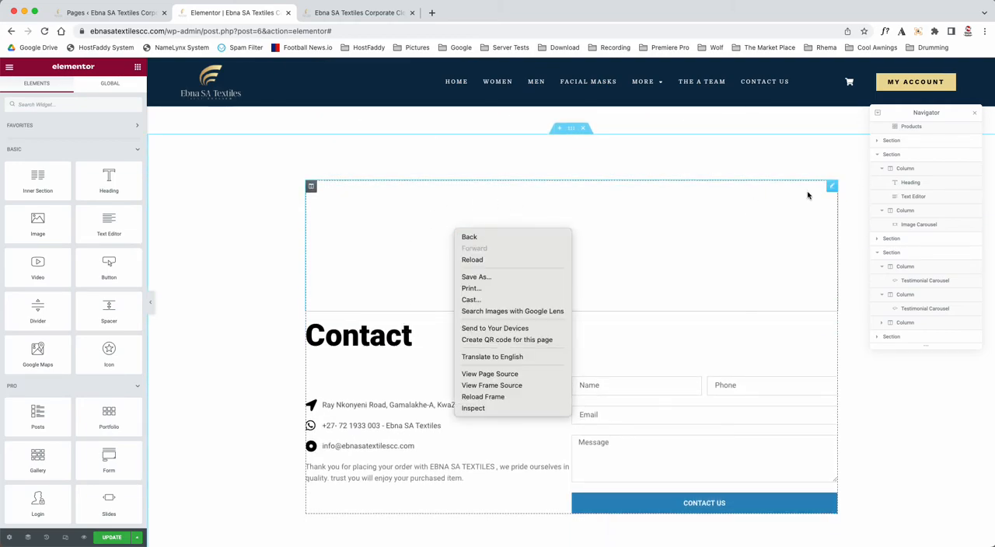
left_click(831, 189)
left_click(832, 188)
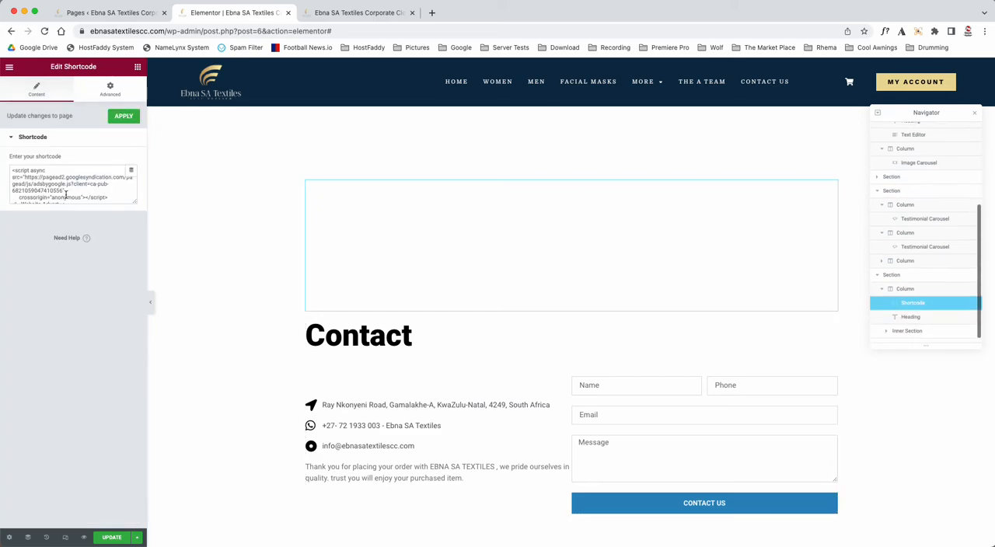
Step: Open the contact details icon list and expand its address, WhatsApp and email items to examine their text, icon and link
scroll(373, 273, "down", 3)
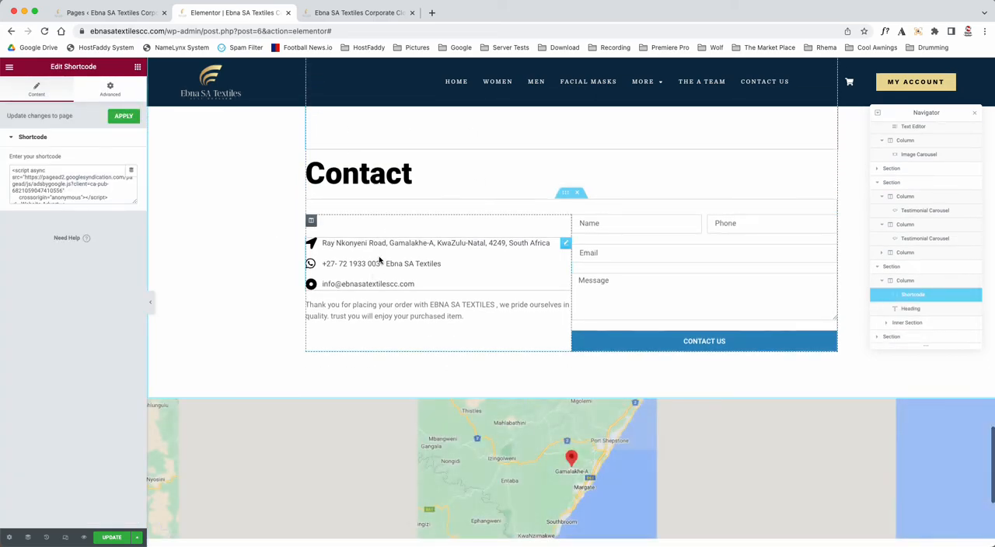
left_click(381, 251)
left_click(34, 171)
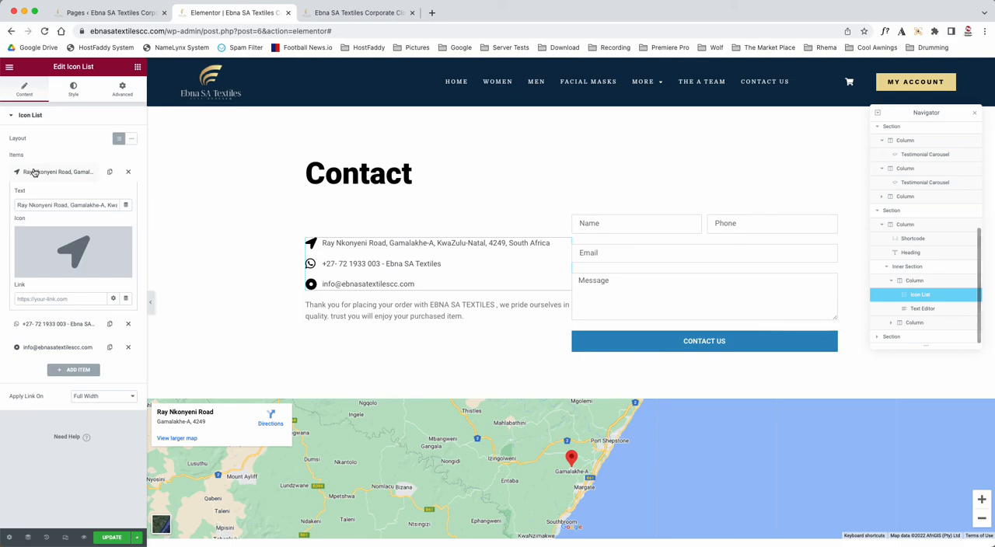
left_click(34, 171)
left_click(34, 195)
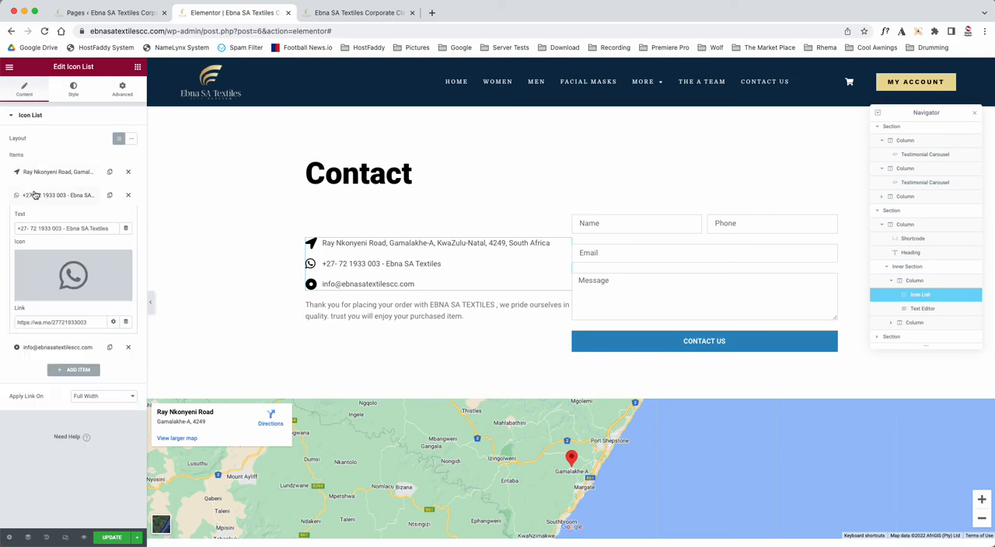
left_click(35, 195)
left_click(39, 195)
left_click(45, 193)
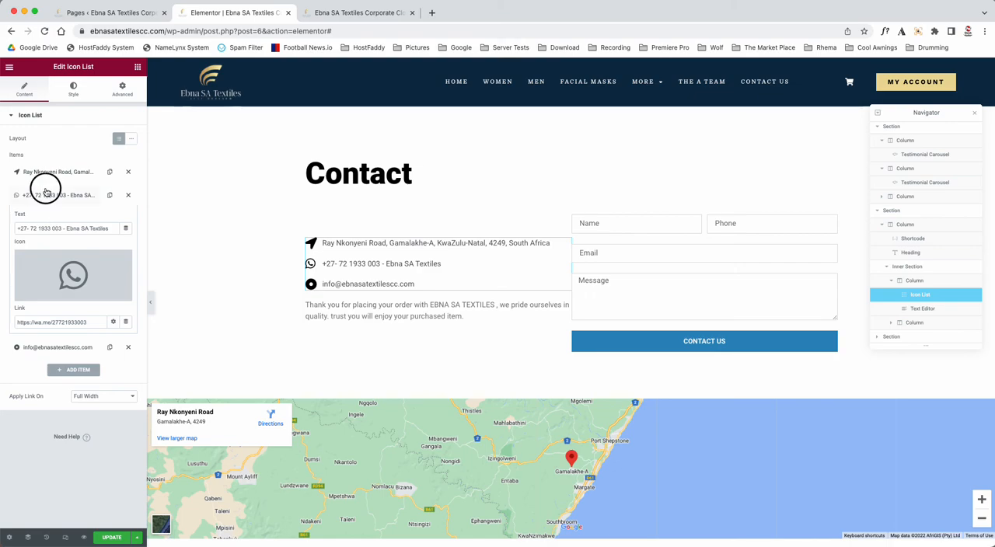
left_click(43, 219)
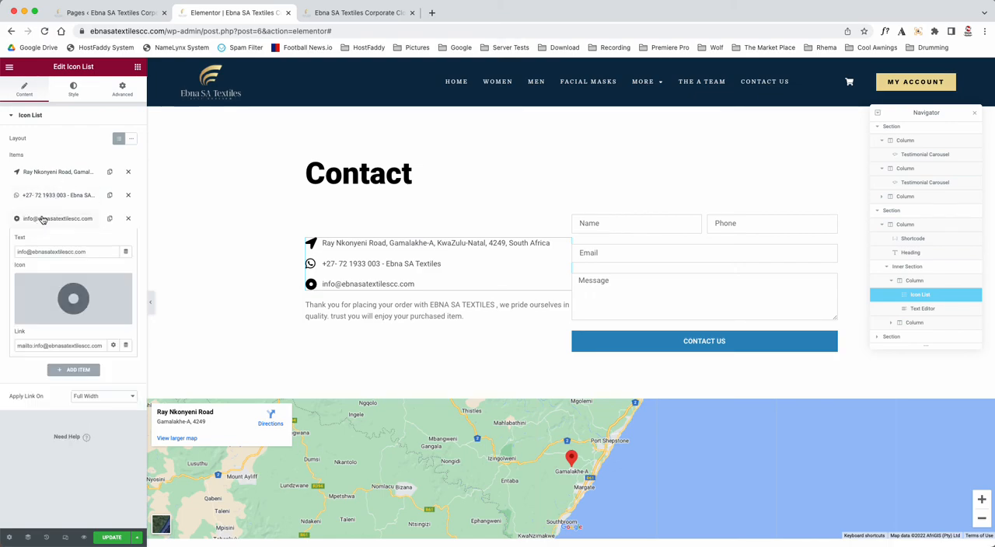
left_click(43, 220)
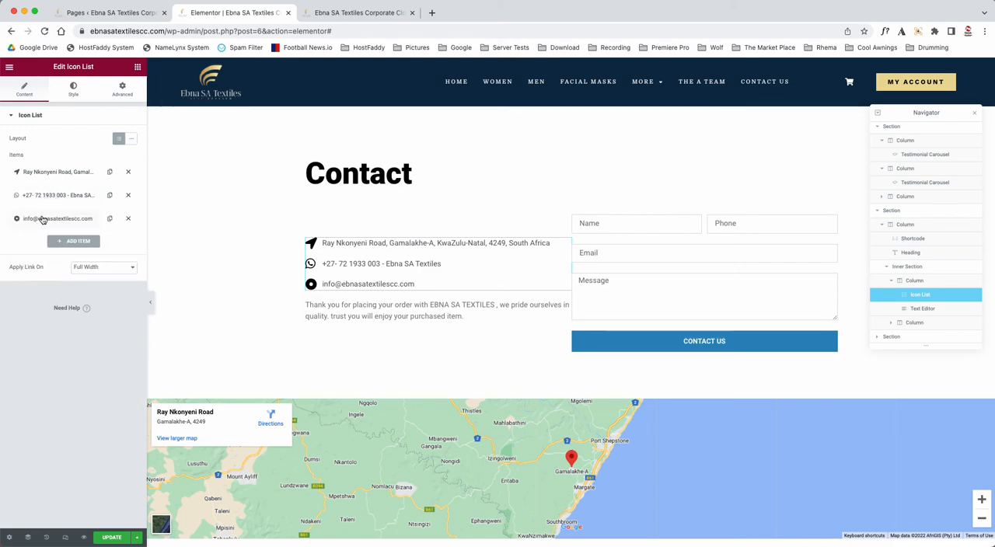
Step: Open the thank-you text below the contact details and the contact form to look at their content settings
left_click(349, 311)
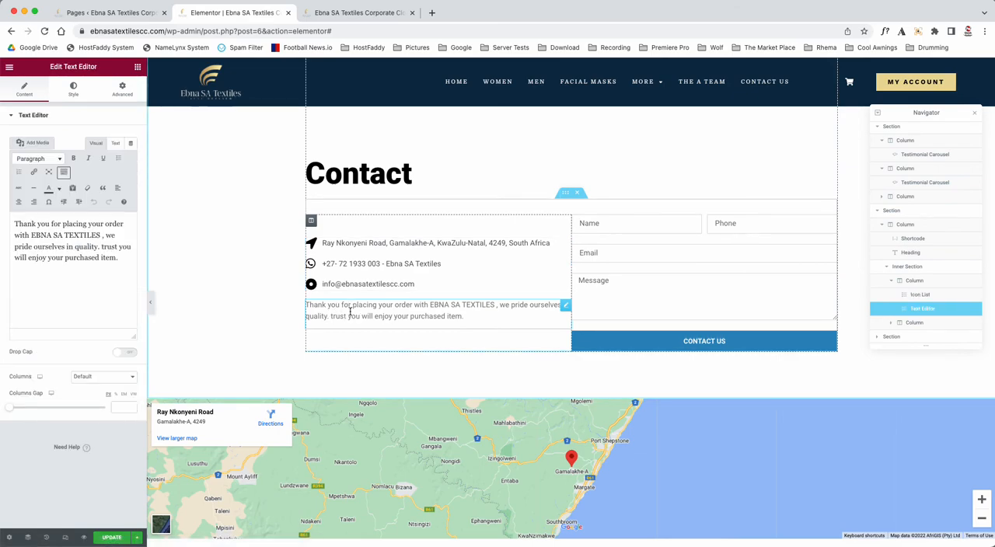
left_click(648, 223)
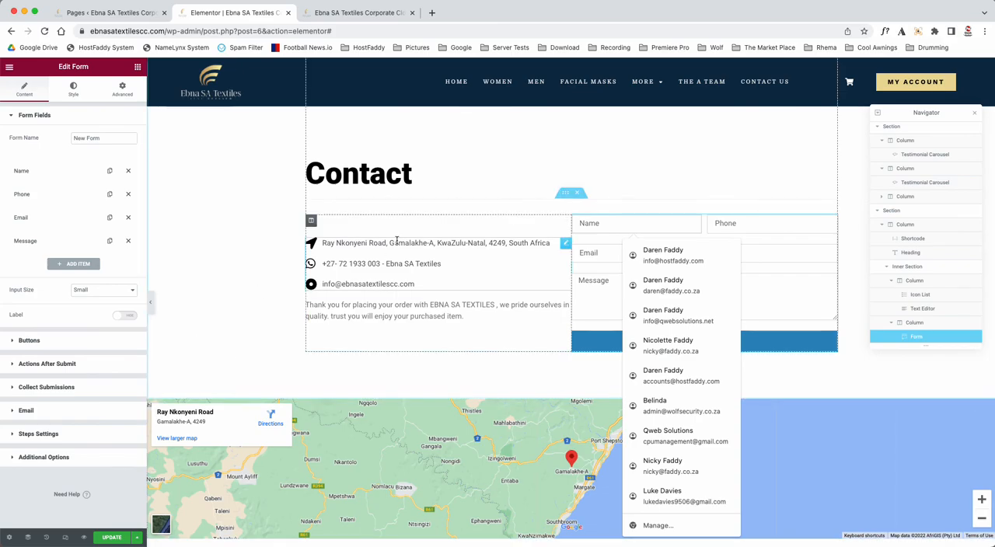
scroll(388, 244, "down", 3)
scroll(394, 391, "down", 2)
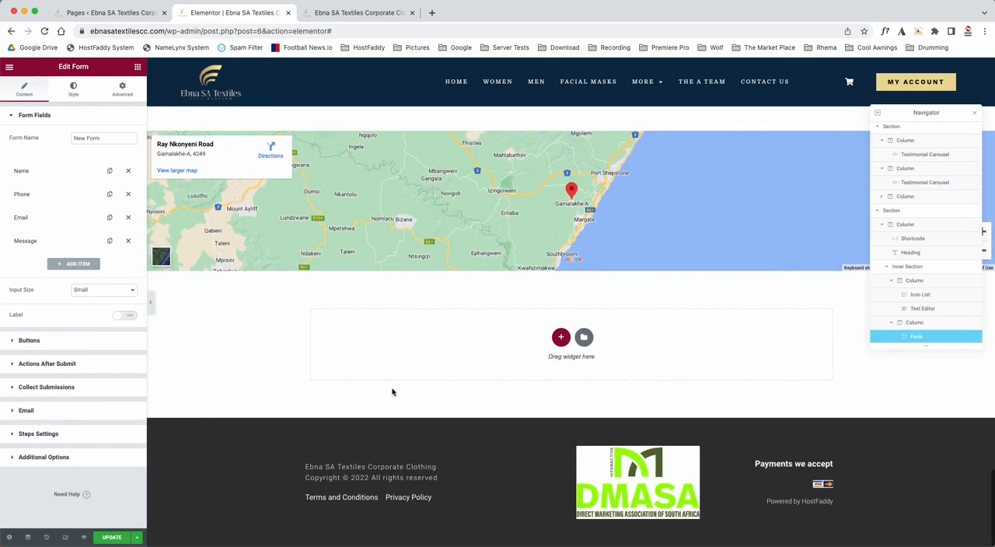
Step: Close the front page's Elementor editor and return to the WordPress Pages list
scroll(393, 392, "up", 6)
scroll(393, 392, "up", 15)
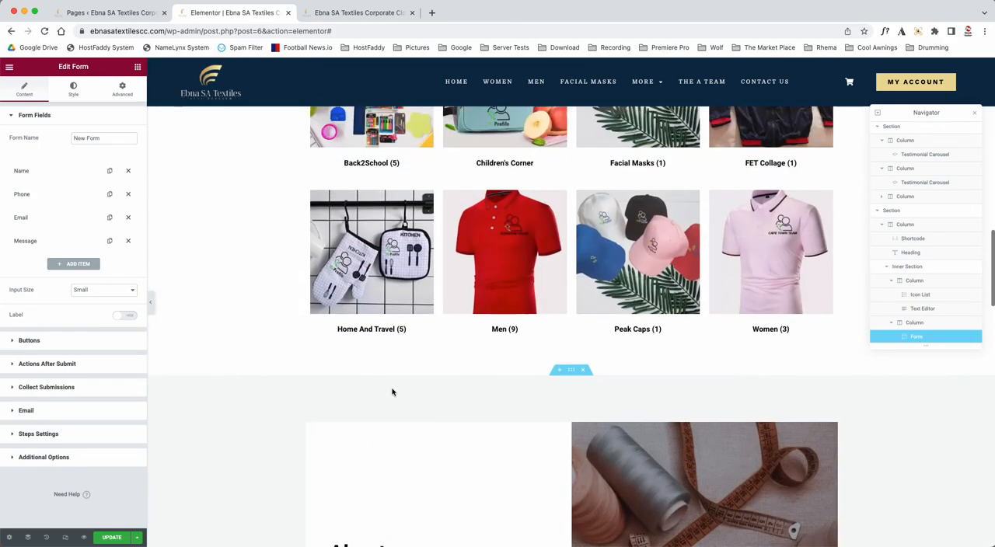
scroll(393, 392, "up", 3)
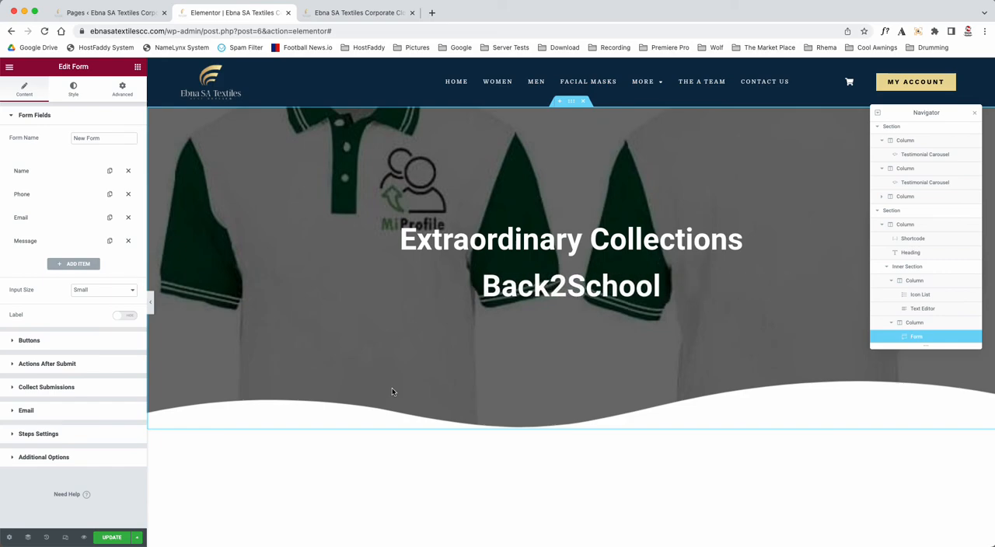
left_click(288, 13)
left_click(536, 210)
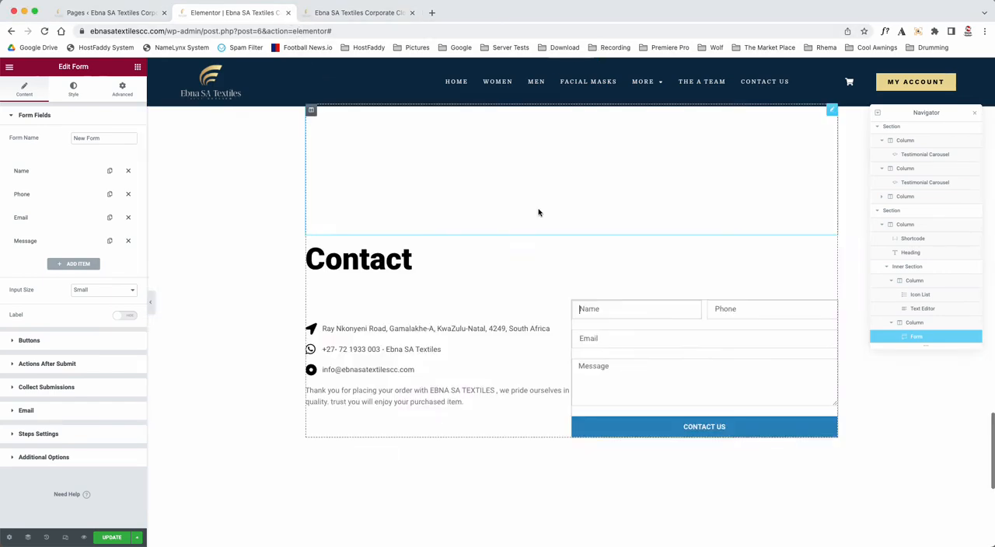
left_click(140, 17)
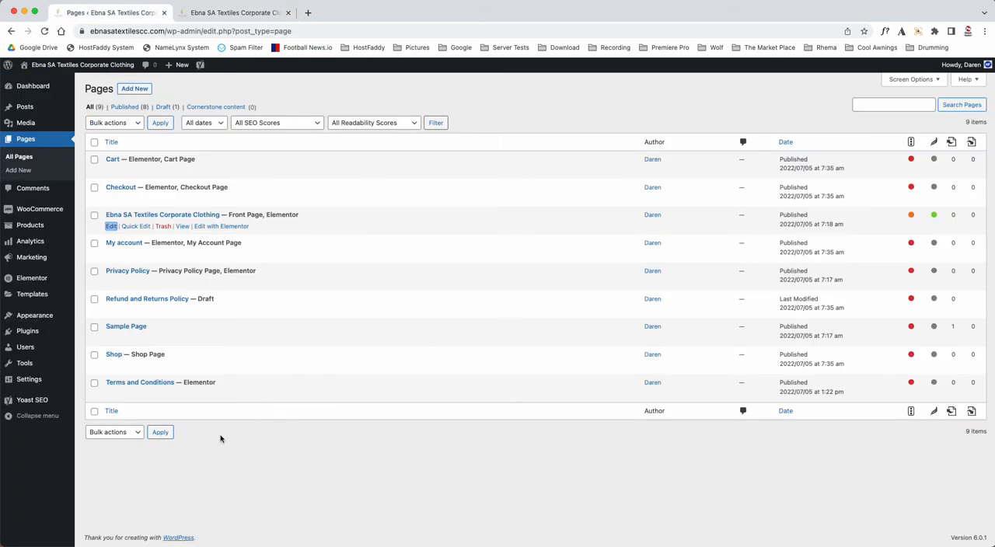
Step: Open the Terms and Conditions page in Elementor and bring up its refund policy text for editing
left_click(211, 394)
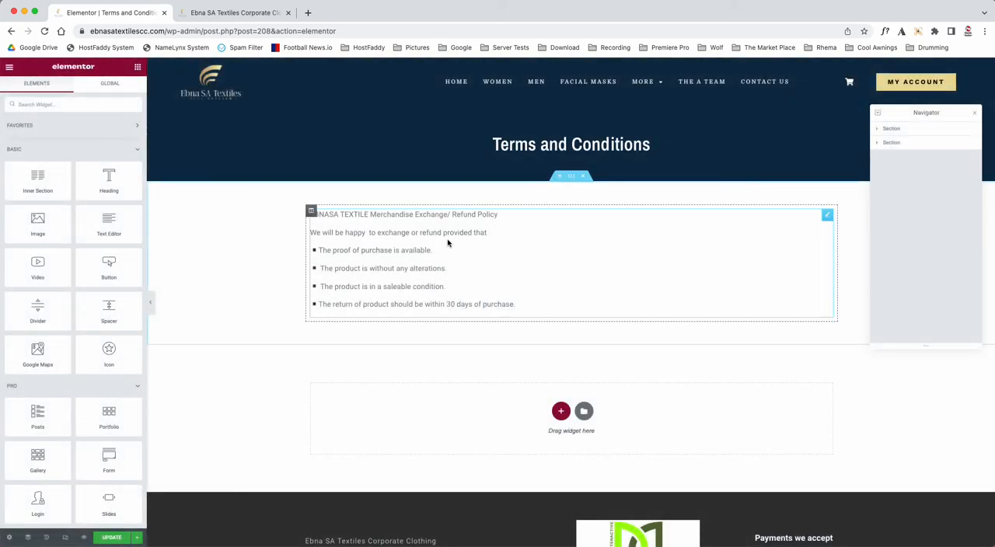
left_click(418, 280)
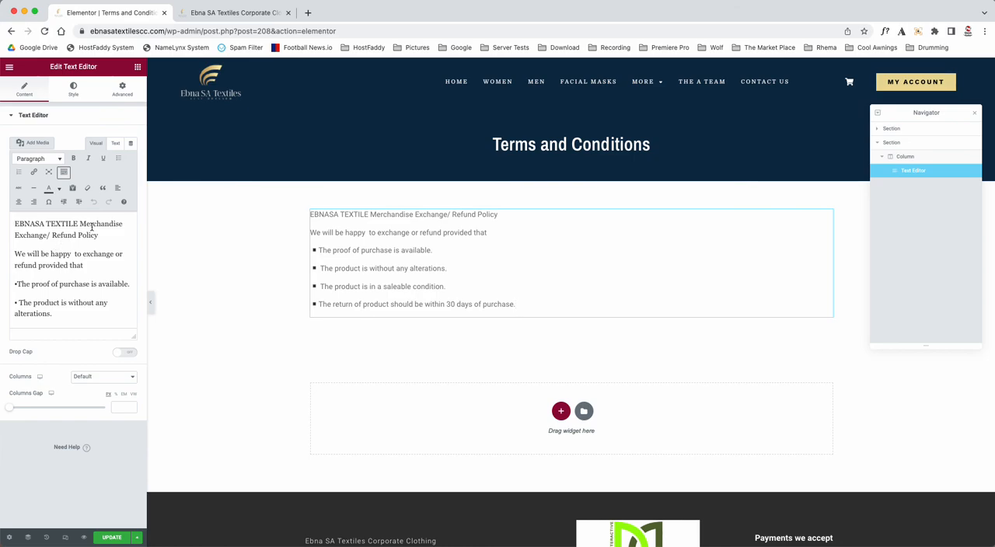
Step: Exit the Terms and Conditions editor, postponing the choice of exit destination and leaving without saving
left_click(8, 68)
left_click(33, 291)
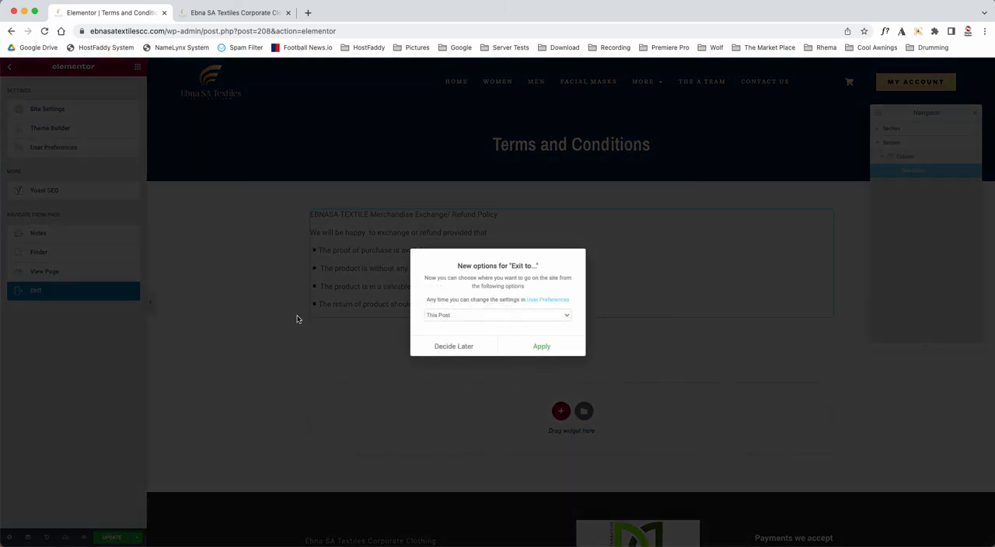
left_click(437, 347)
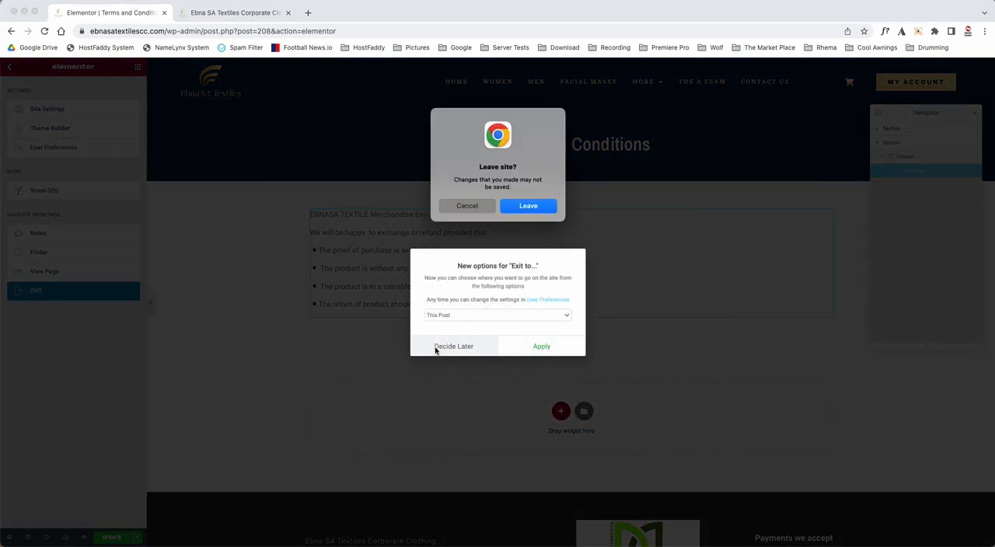
left_click(533, 205)
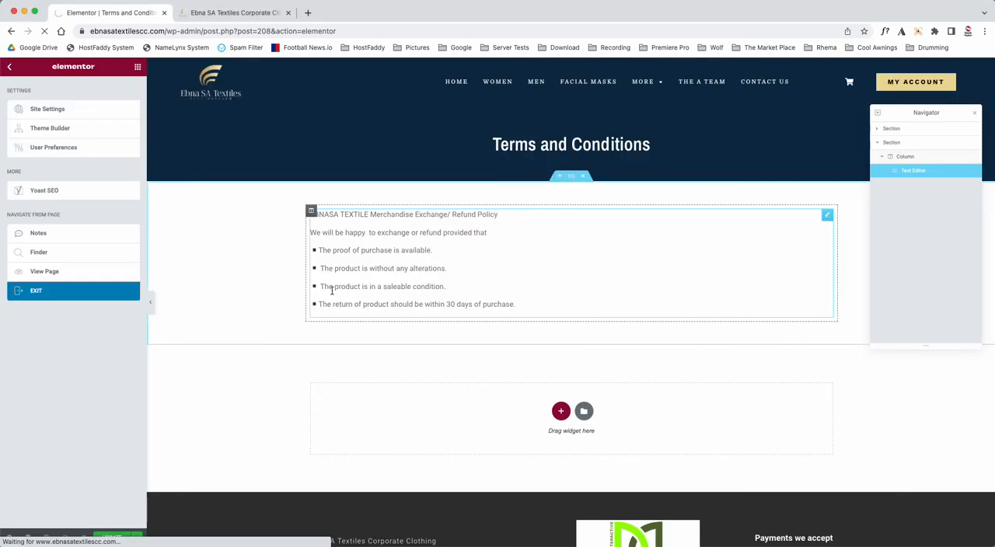